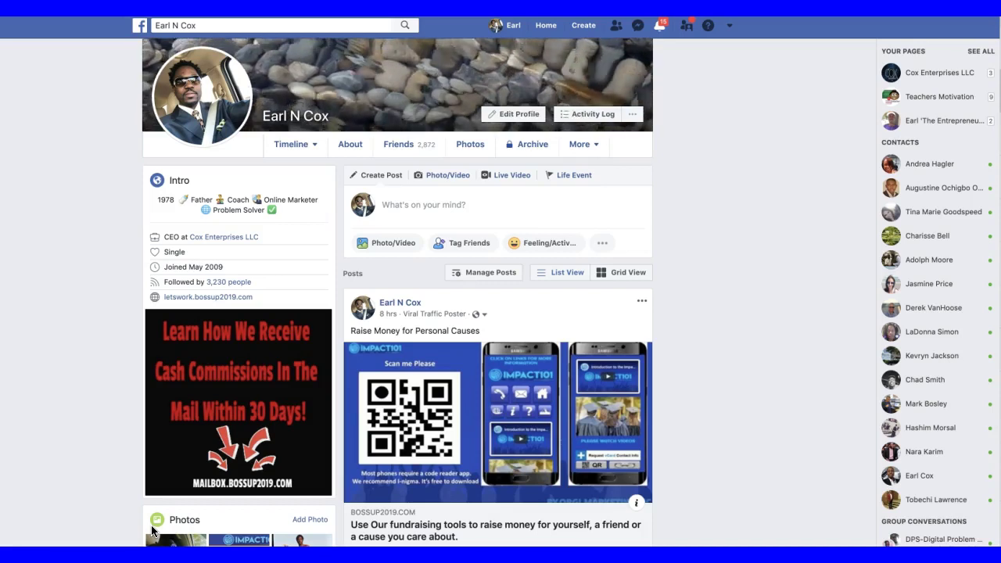
Step: Scroll down the timeline to the July 2019 'Remove all inactive Facebook friends' post
{"action": "scroll", "coordinate": [276, 491], "scroll_direction": "down", "scroll_amount": 3}
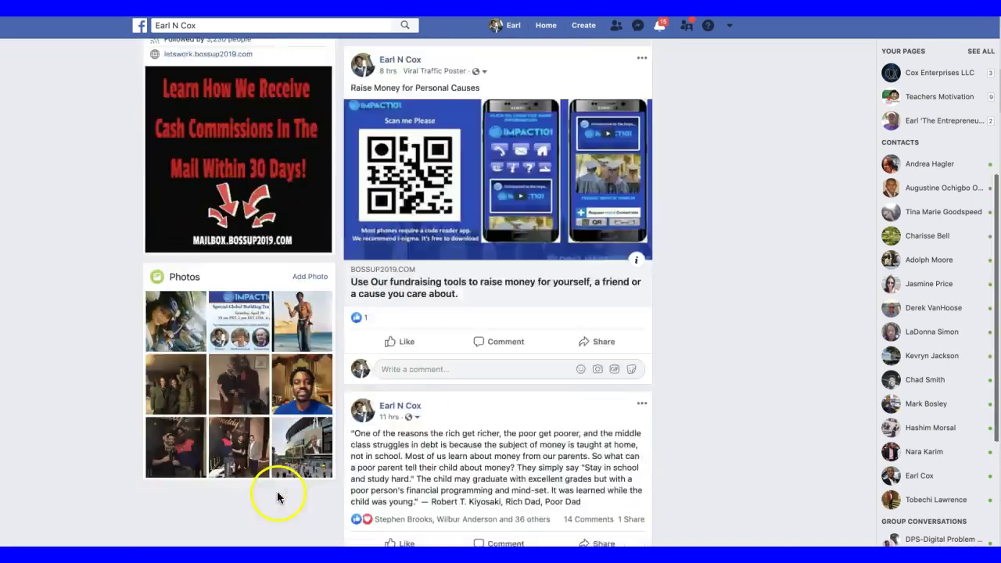
{"action": "scroll", "coordinate": [516, 335], "scroll_direction": "down", "scroll_amount": 6}
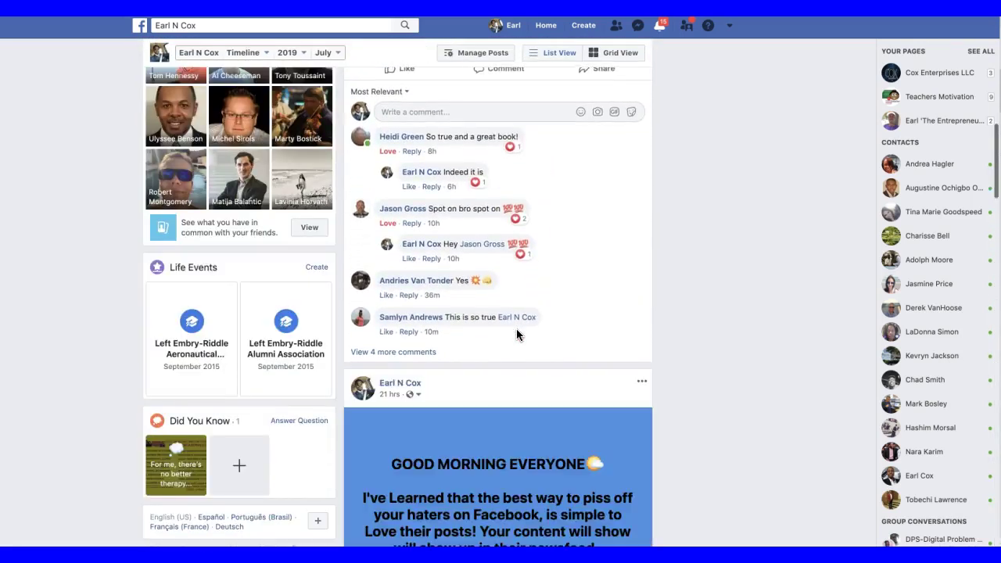
{"action": "scroll", "coordinate": [516, 334], "scroll_direction": "down", "scroll_amount": 5}
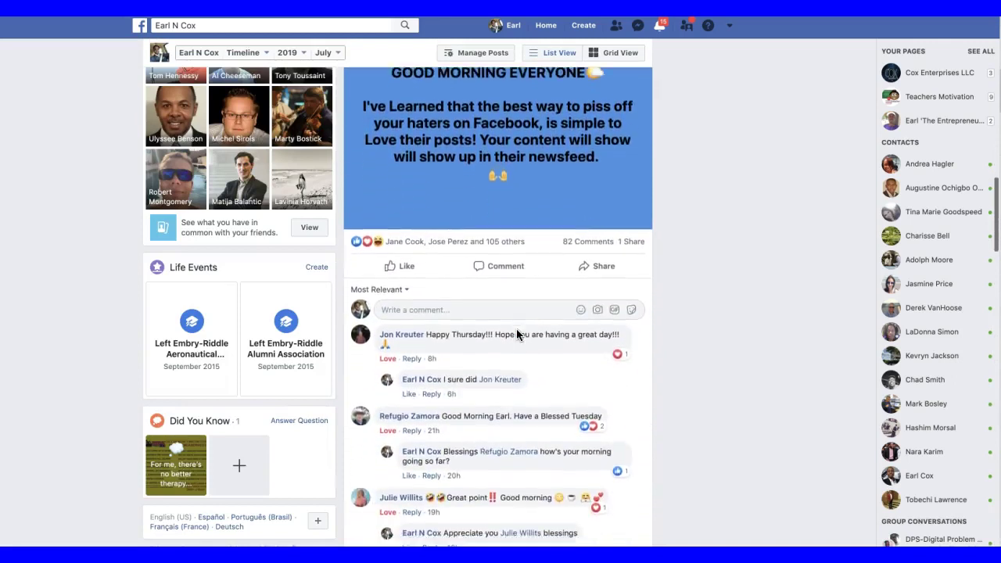
{"action": "scroll", "coordinate": [515, 332], "scroll_direction": "down", "scroll_amount": 10}
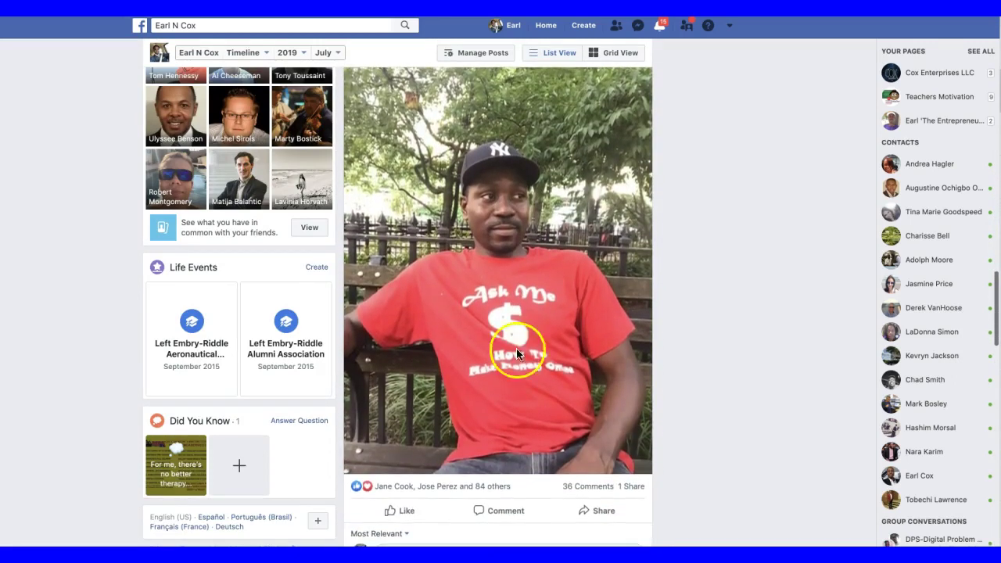
{"action": "scroll", "coordinate": [572, 490], "scroll_direction": "down", "scroll_amount": 3}
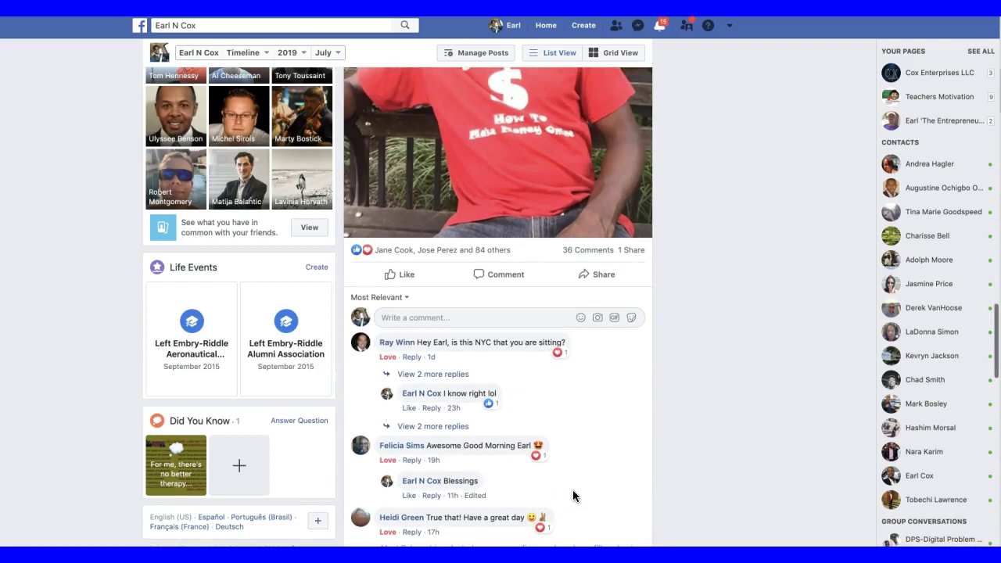
{"action": "scroll", "coordinate": [572, 489], "scroll_direction": "down", "scroll_amount": 8}
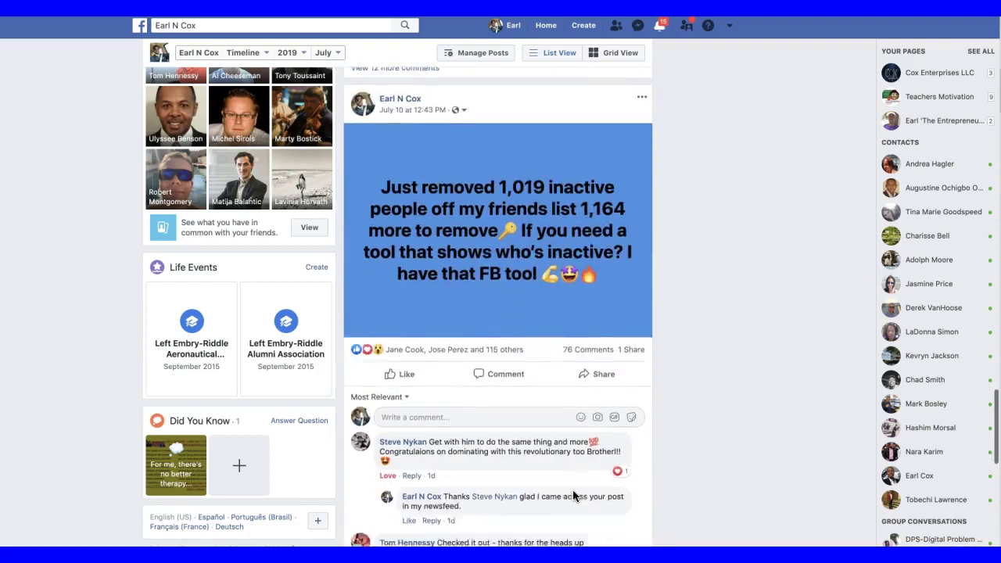
{"action": "scroll", "coordinate": [438, 122], "scroll_direction": "up", "scroll_amount": 1}
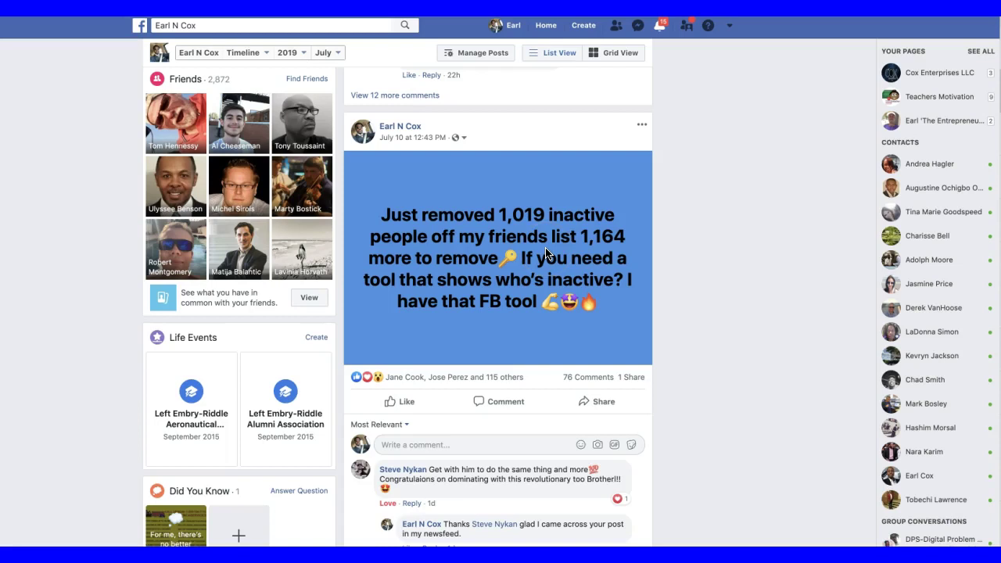
{"action": "scroll", "coordinate": [544, 251], "scroll_direction": "down", "scroll_amount": 10}
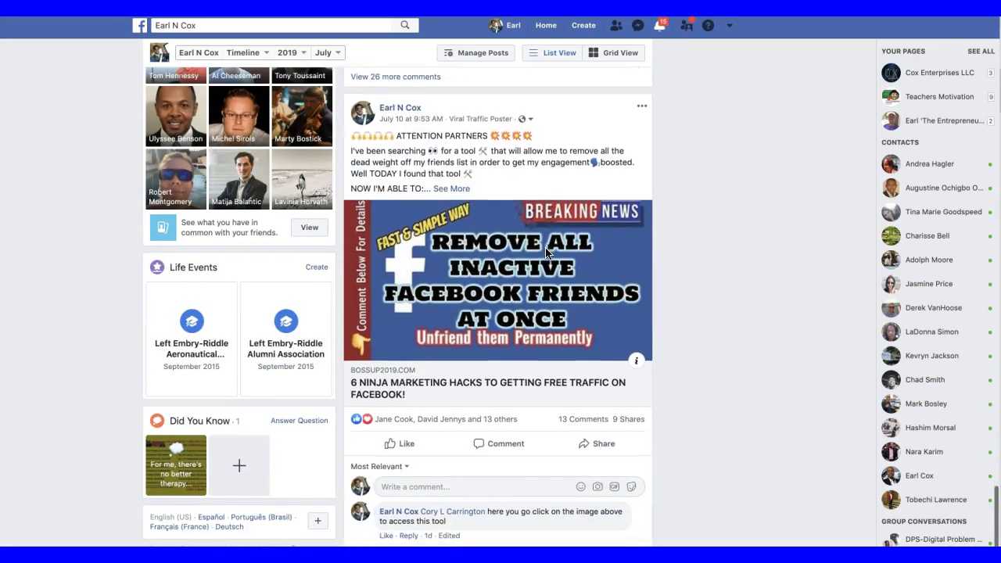
Step: Expand the inactive-friends post with See More to read its full feature list
{"action": "left_click", "coordinate": [456, 190]}
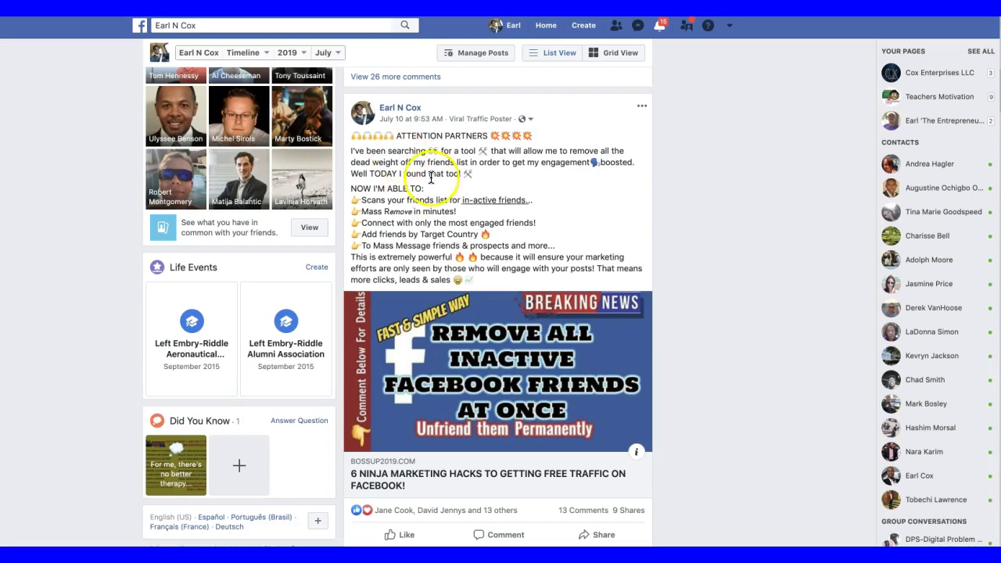
{"action": "scroll", "coordinate": [493, 272], "scroll_direction": "down", "scroll_amount": 10}
{"action": "scroll", "coordinate": [493, 271], "scroll_direction": "up", "scroll_amount": 10}
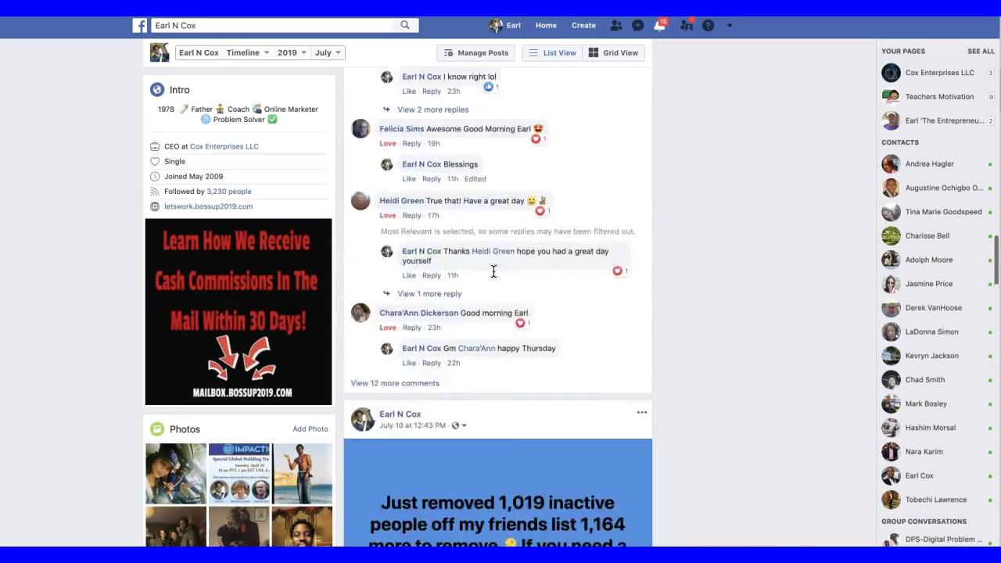
Step: Scan posts from the last 12 months in the extension and list the 55 inactive friends
{"action": "left_click", "coordinate": [943, 18]}
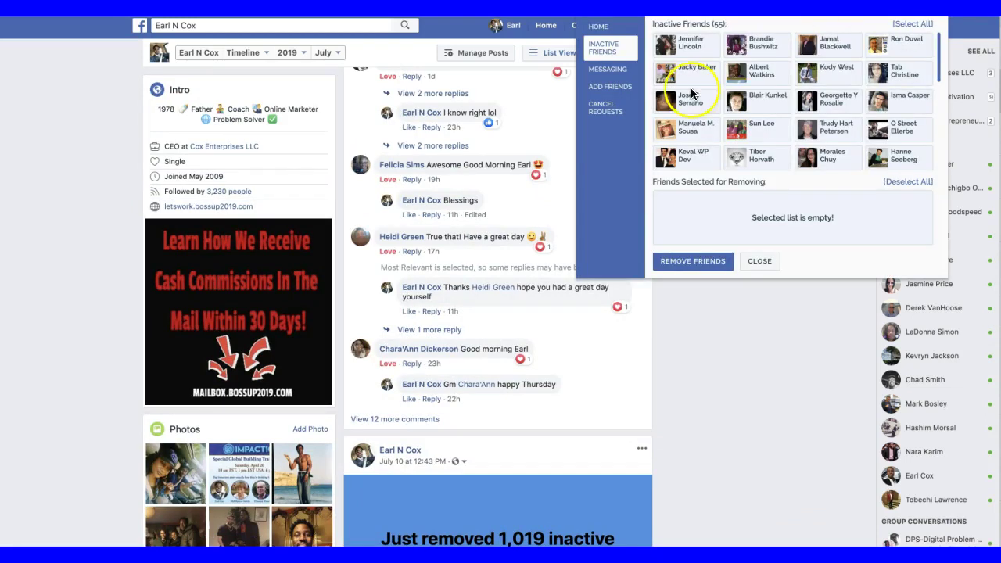
{"action": "left_click", "coordinate": [597, 27]}
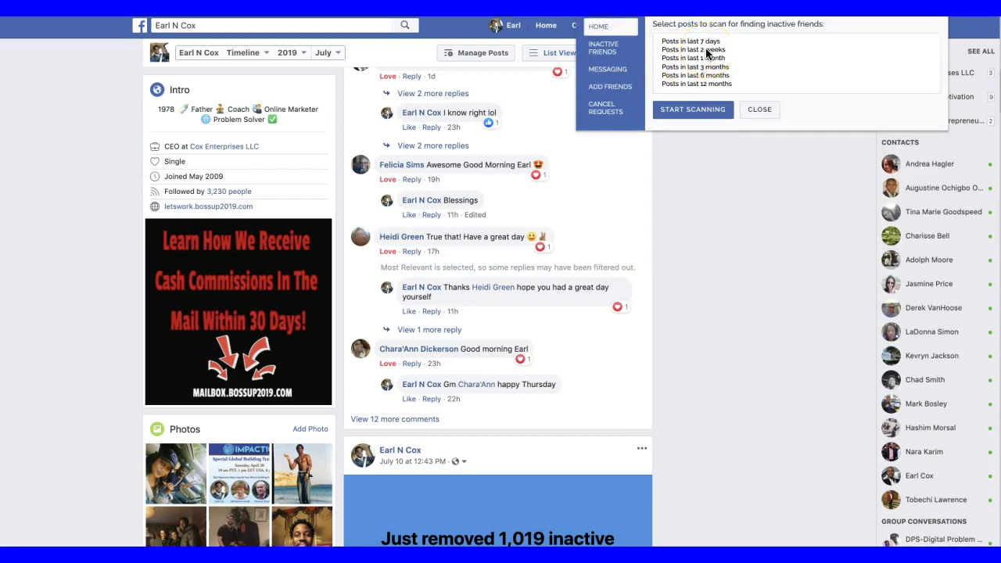
{"action": "left_click", "coordinate": [696, 82]}
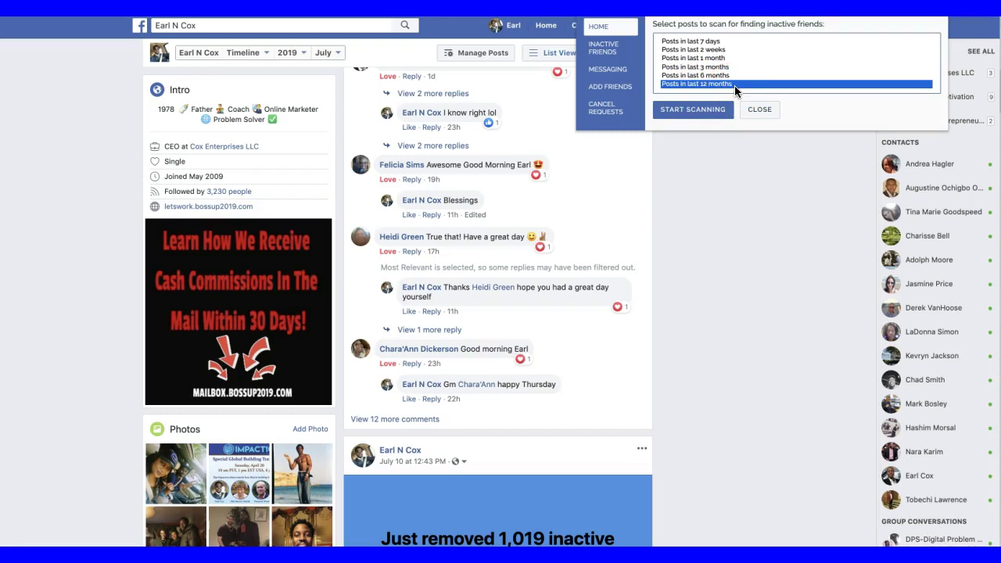
{"action": "left_click", "coordinate": [606, 48]}
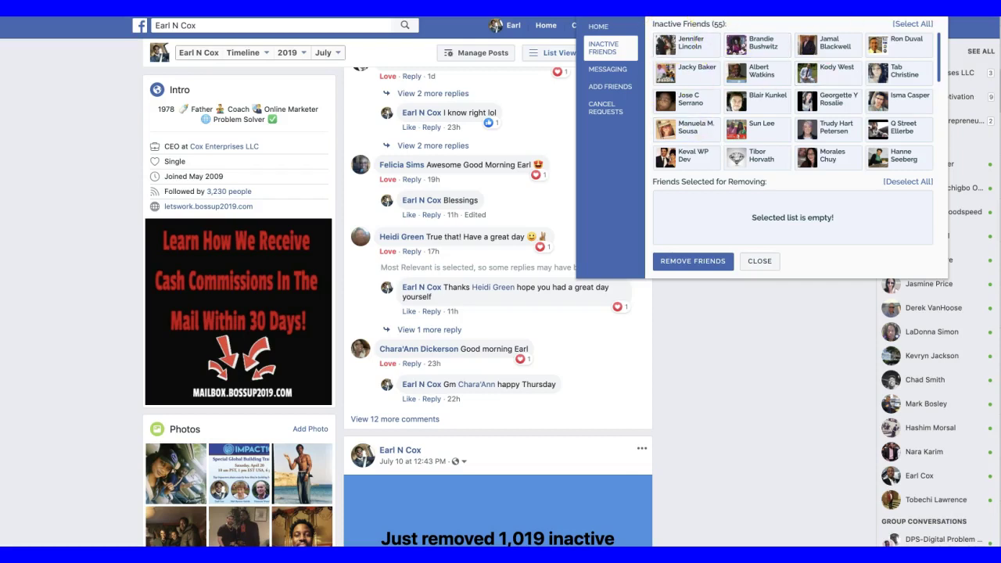
Step: Select all inactive friends, then clear the selection with Deselect All
{"action": "scroll", "coordinate": [848, 116], "scroll_direction": "down", "scroll_amount": 3}
{"action": "scroll", "coordinate": [852, 101], "scroll_direction": "up", "scroll_amount": 3}
{"action": "left_click", "coordinate": [907, 24]}
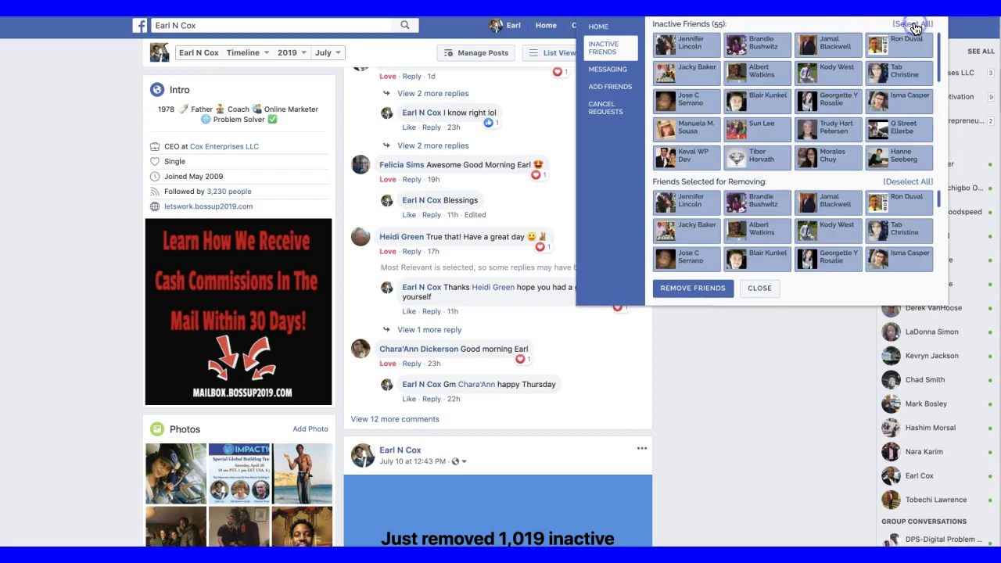
{"action": "left_click", "coordinate": [905, 181]}
{"action": "scroll", "coordinate": [738, 125], "scroll_direction": "down", "scroll_amount": 1}
{"action": "scroll", "coordinate": [739, 125], "scroll_direction": "down", "scroll_amount": 5}
Step: Mark seven individual inactive friends for removal one tile at a time
{"action": "left_click", "coordinate": [825, 154]}
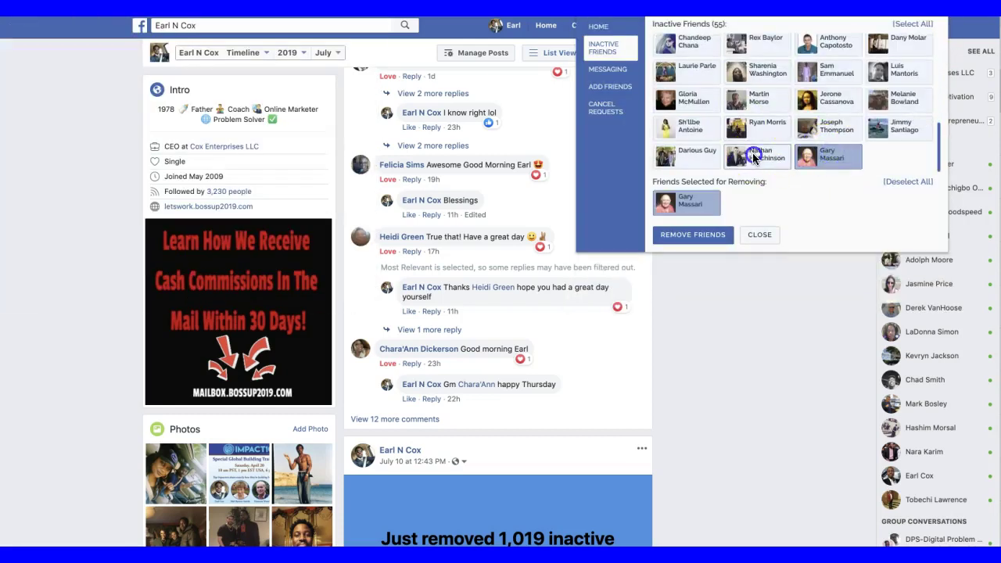
{"action": "left_click", "coordinate": [755, 157]}
{"action": "left_click", "coordinate": [687, 154]}
{"action": "left_click", "coordinate": [688, 126]}
{"action": "left_click", "coordinate": [763, 125]}
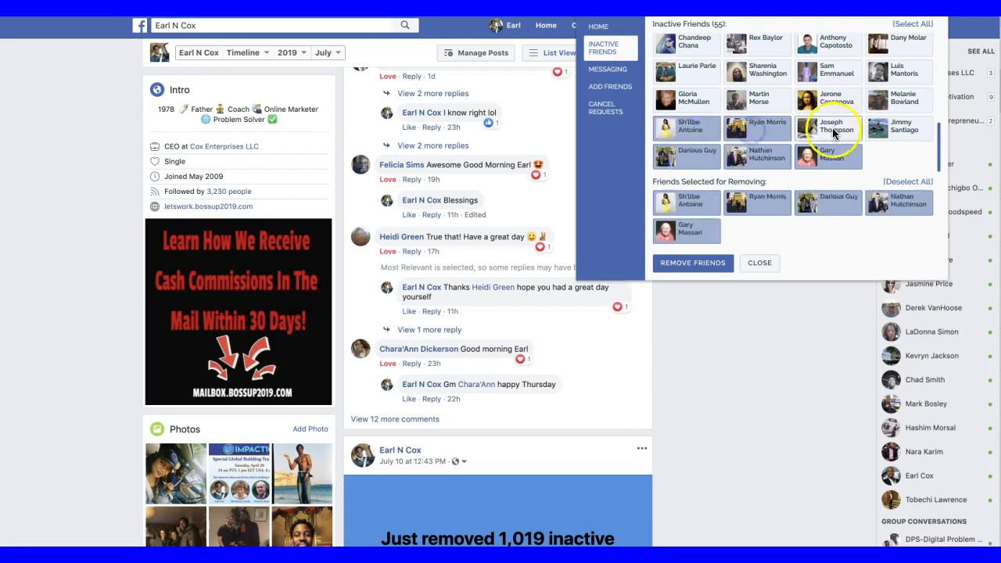
{"action": "left_click", "coordinate": [833, 129]}
{"action": "left_click", "coordinate": [899, 127]}
Step: Select all 55 inactive friends again and start removing them
{"action": "scroll", "coordinate": [884, 109], "scroll_direction": "up", "scroll_amount": 2}
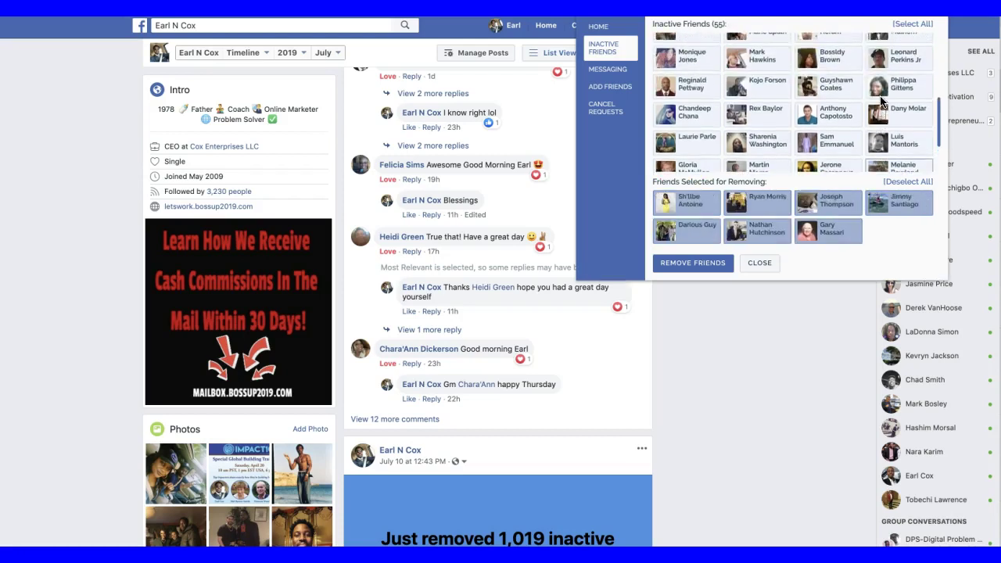
{"action": "scroll", "coordinate": [860, 103], "scroll_direction": "up", "scroll_amount": 4}
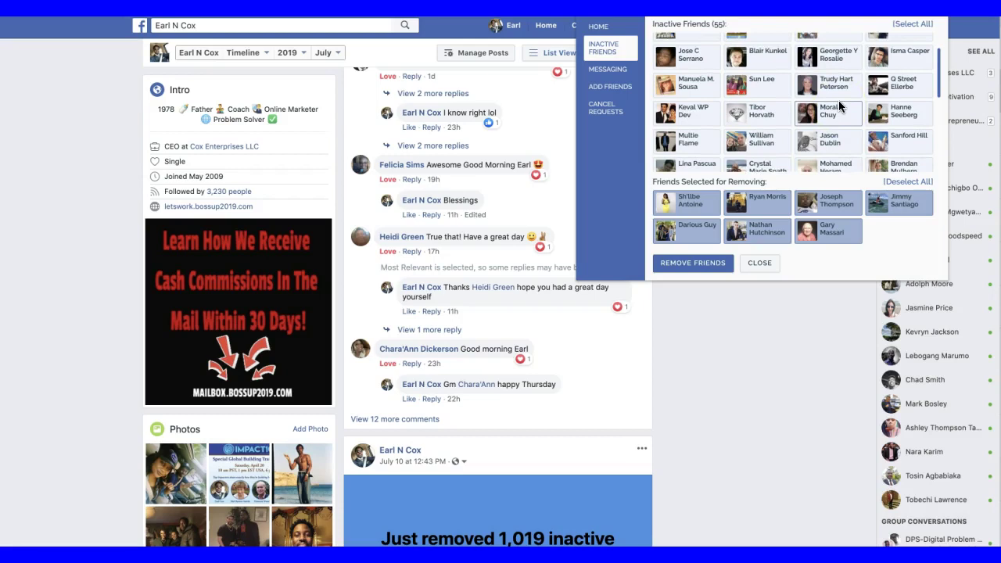
{"action": "scroll", "coordinate": [751, 78], "scroll_direction": "up", "scroll_amount": 2}
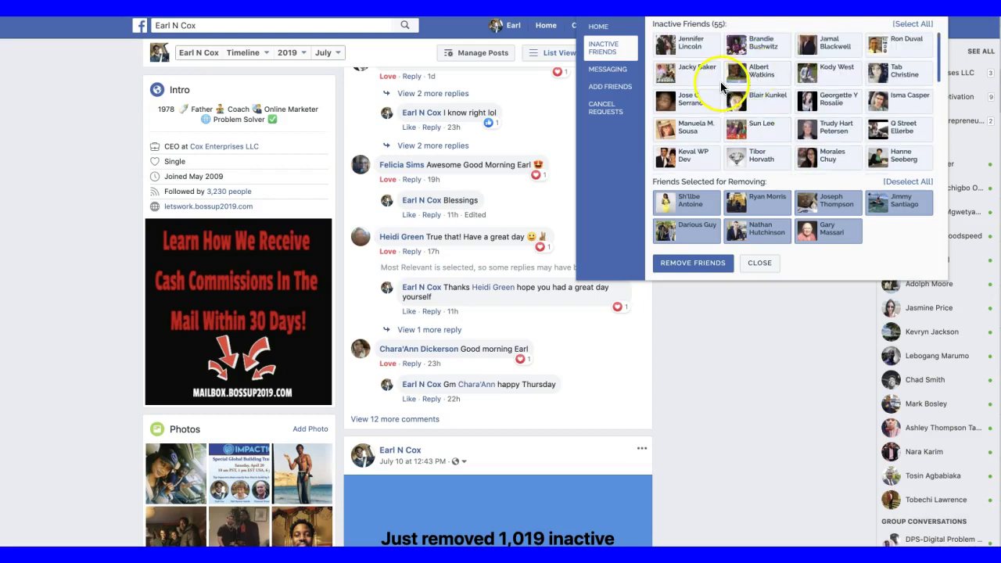
{"action": "scroll", "coordinate": [782, 90], "scroll_direction": "down", "scroll_amount": 5}
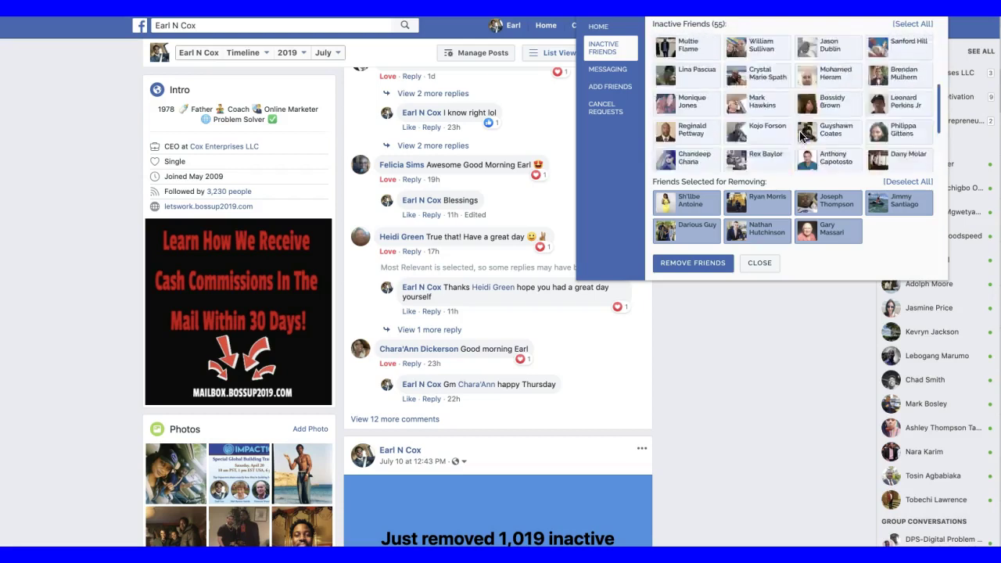
{"action": "left_click", "coordinate": [907, 23]}
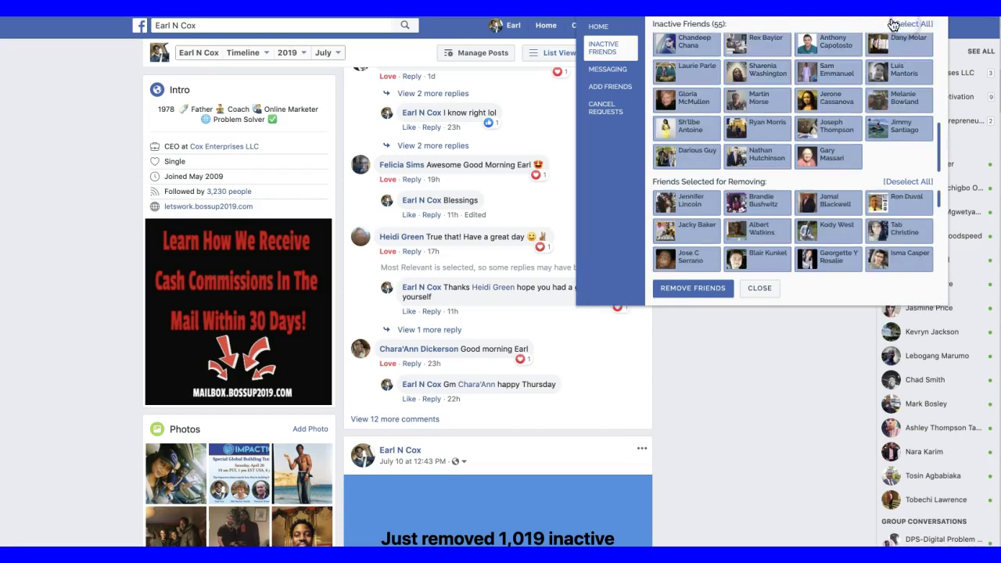
{"action": "left_click", "coordinate": [691, 287]}
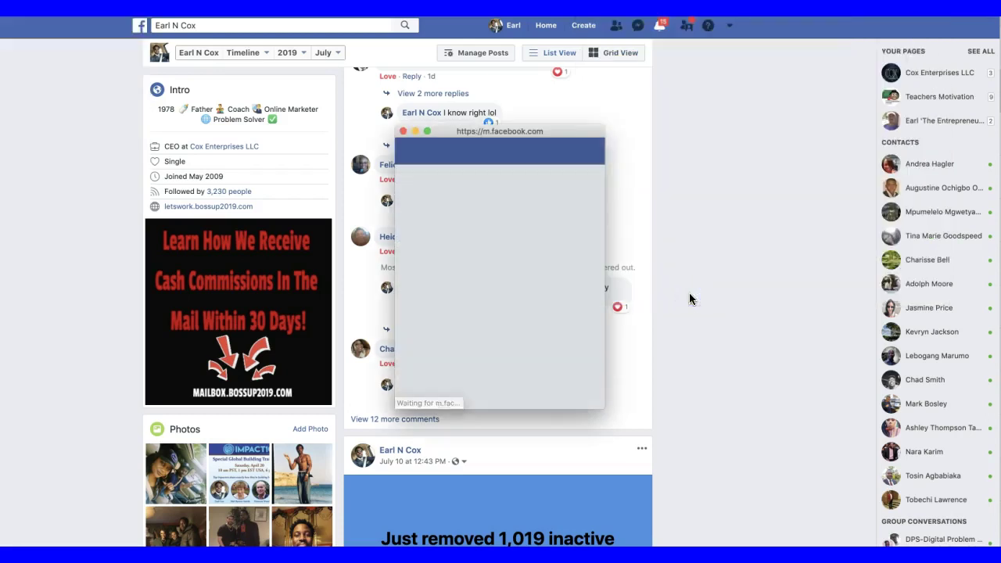
Step: Move the m.facebook.com progress window aside and reload the profile, now showing 2,869 friends
{"action": "left_click_drag", "start_coordinate": [567, 127], "coordinate": [805, 36]}
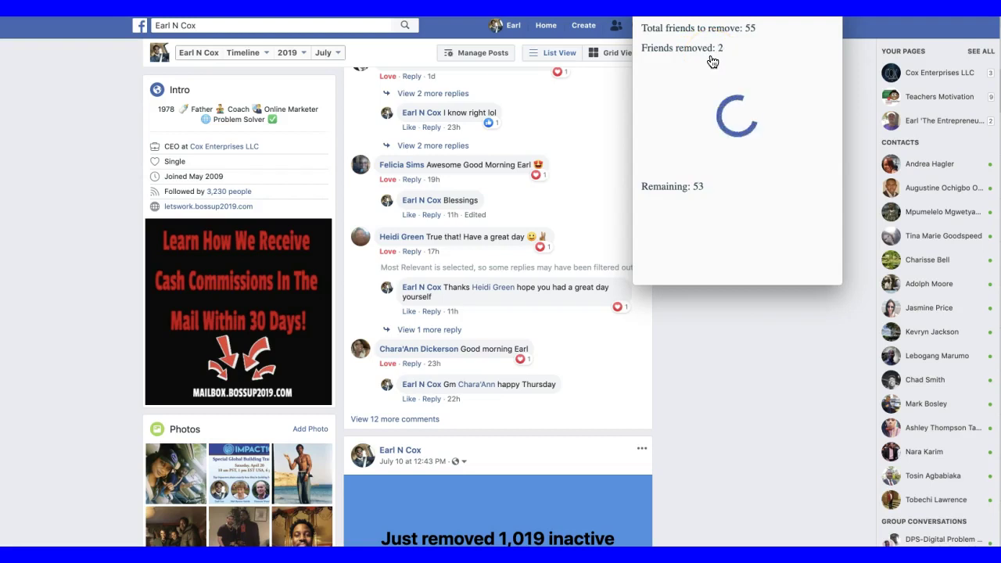
{"action": "scroll", "coordinate": [514, 152], "scroll_direction": "down", "scroll_amount": 10}
{"action": "scroll", "coordinate": [486, 113], "scroll_direction": "up", "scroll_amount": 5}
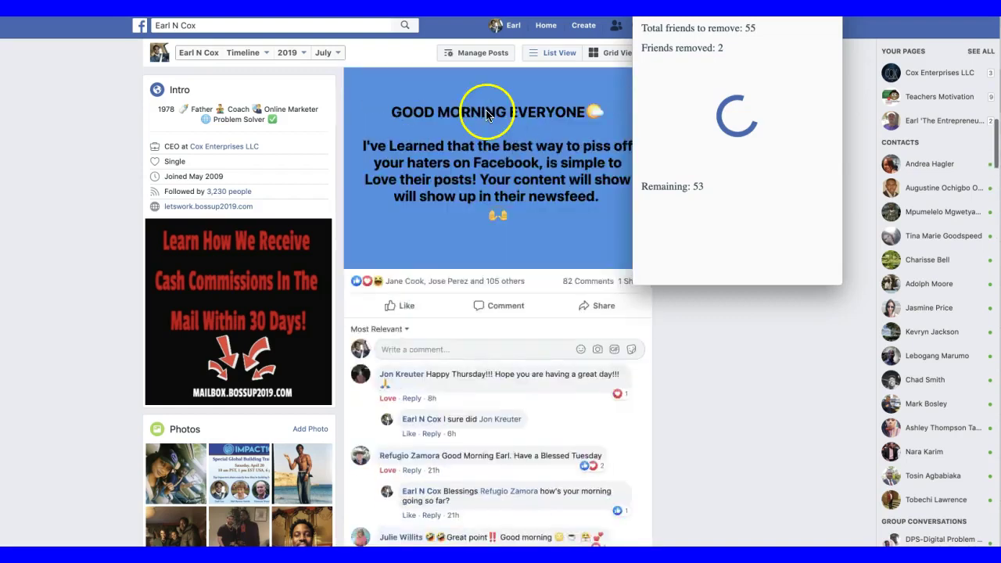
{"action": "scroll", "coordinate": [486, 113], "scroll_direction": "up", "scroll_amount": 10}
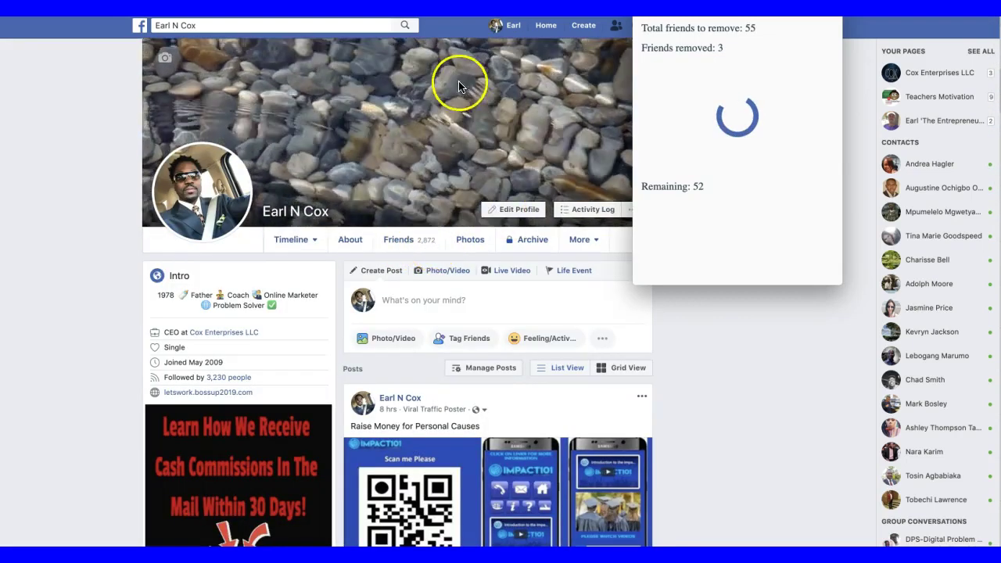
{"action": "left_click", "coordinate": [509, 26]}
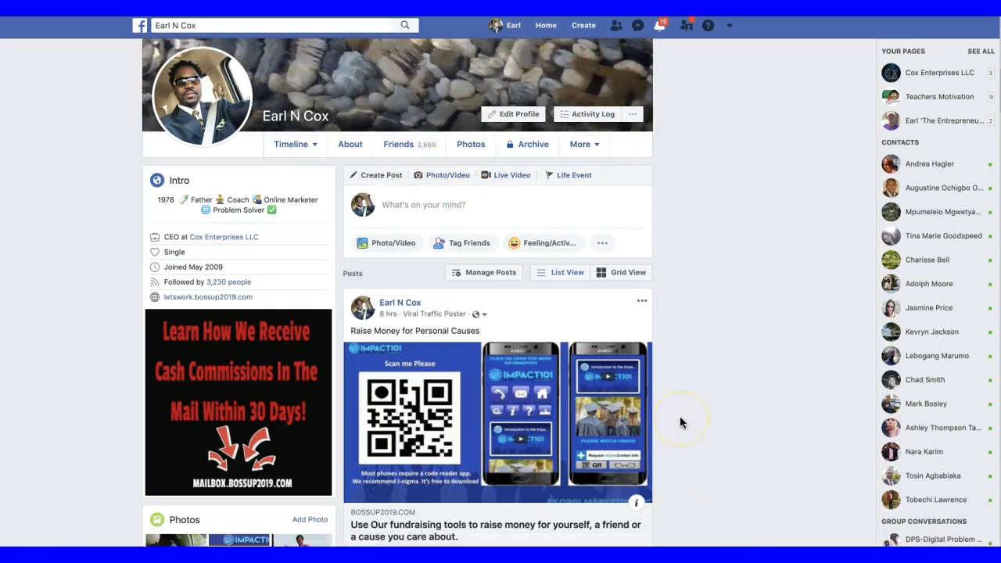
Step: Return to the Facebook profile window via Mission Control and reload the profile page
{"action": "key", "text": "ctrl+Up"}
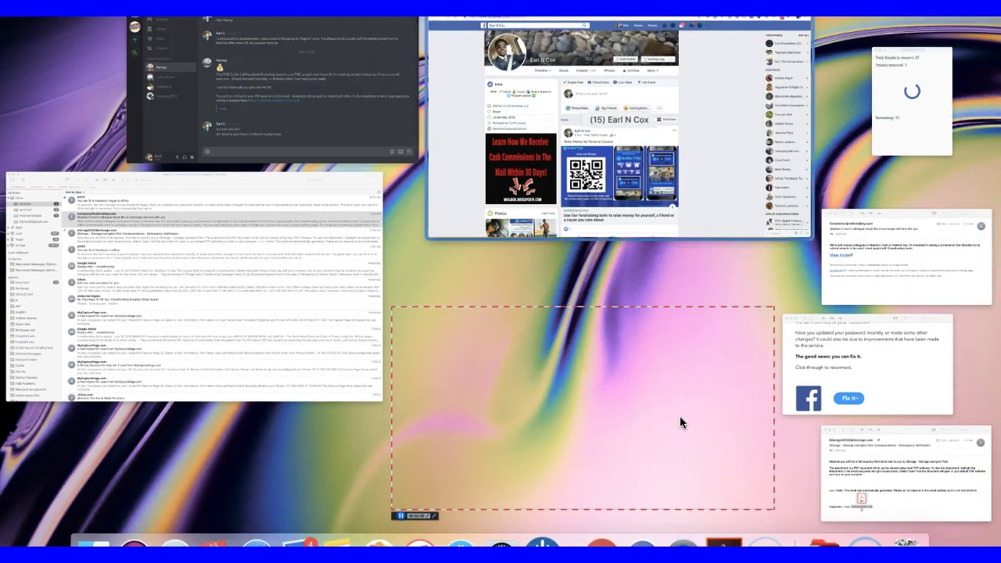
{"action": "key", "text": "ctrl+Up"}
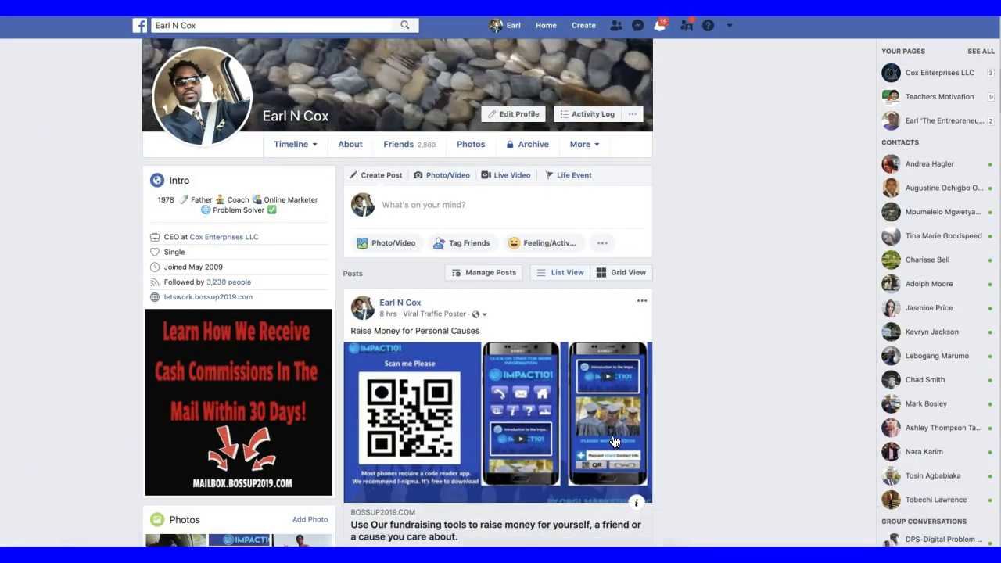
{"action": "left_click", "coordinate": [506, 36]}
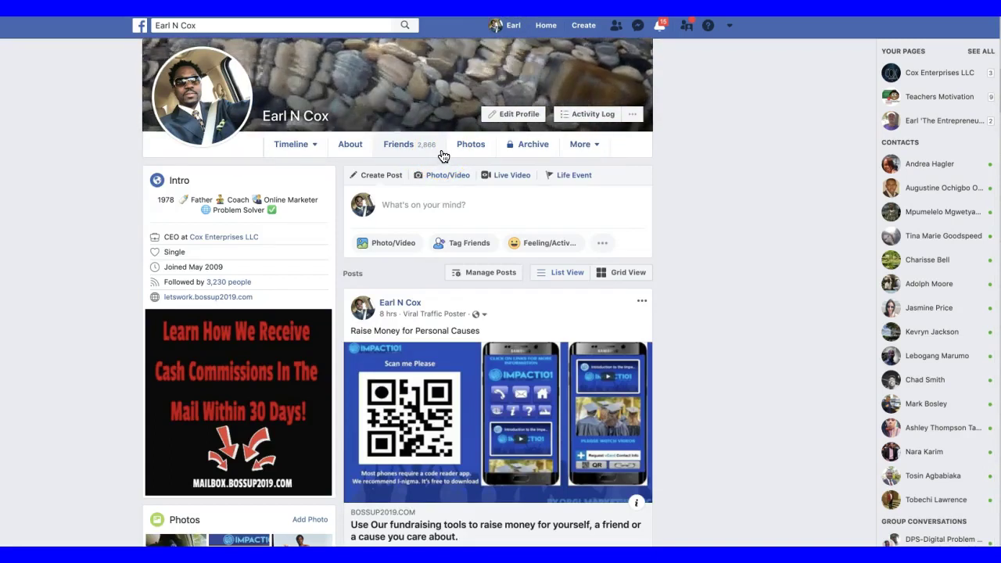
{"action": "scroll", "coordinate": [469, 250], "scroll_direction": "down", "scroll_amount": 3}
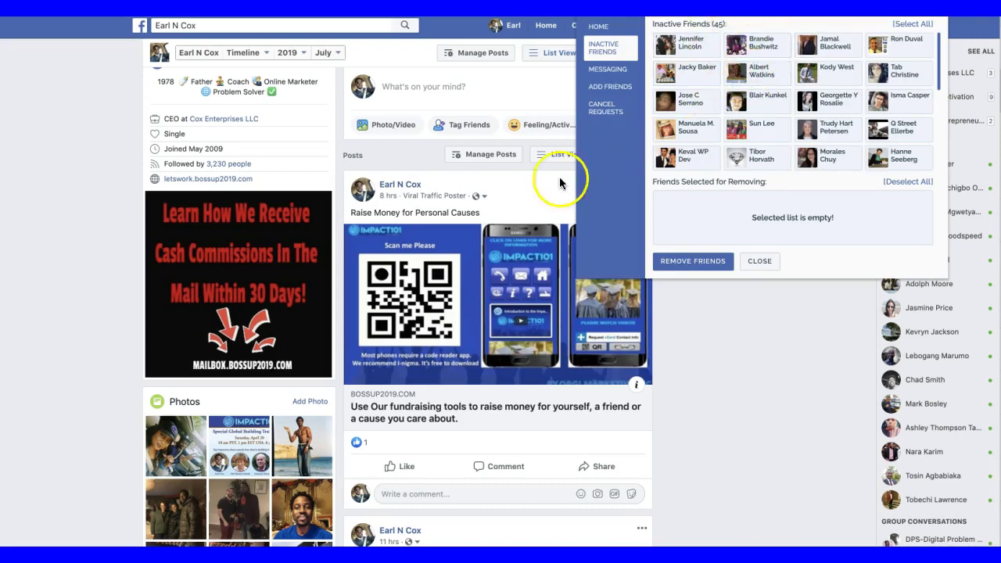
Step: Switch back to the extension window and start removing the selected inactive friends
{"action": "key", "text": "ctrl+Up"}
{"action": "left_click", "coordinate": [583, 364]}
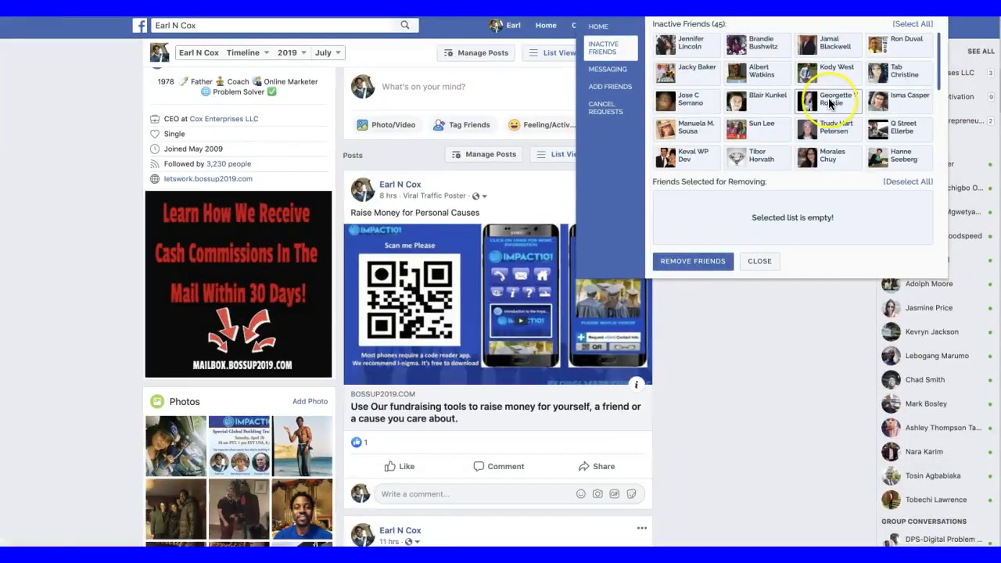
{"action": "key", "text": "ctrl+Up"}
{"action": "left_click", "coordinate": [828, 98]}
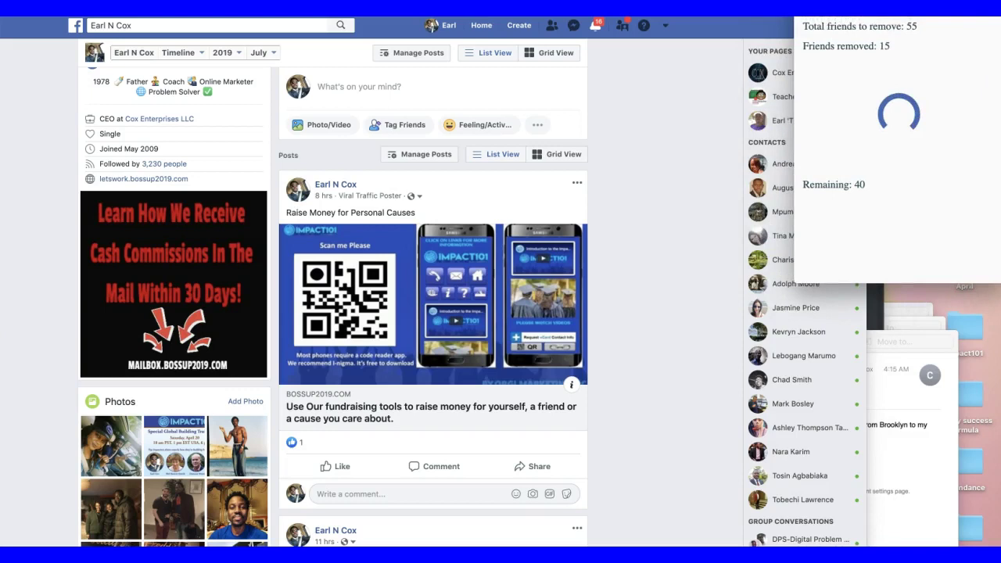
Step: Close the three stray Mail messages: referral, storage and Facebook reconnect
{"action": "left_click", "coordinate": [952, 426]}
{"action": "left_click", "coordinate": [521, 342]}
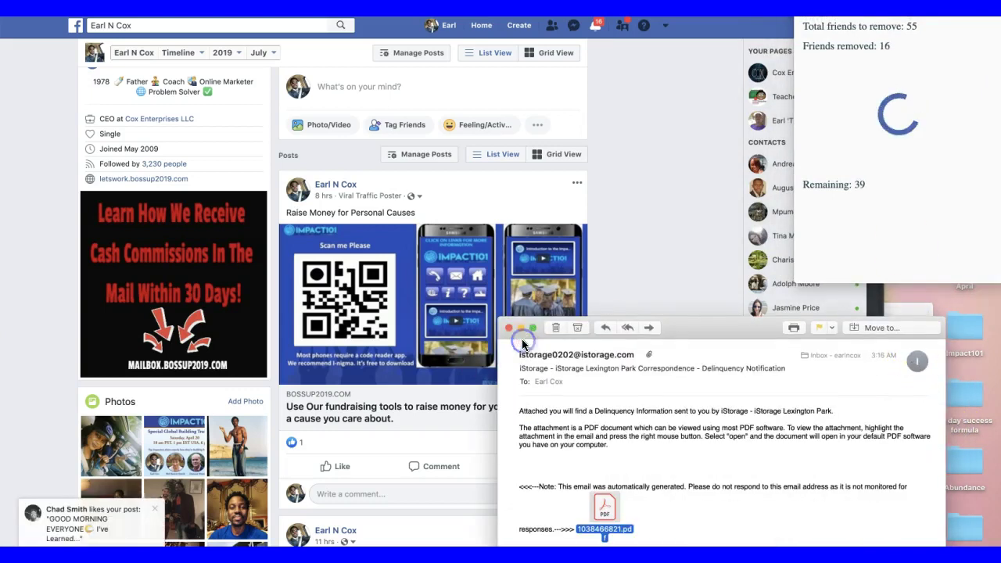
{"action": "left_click", "coordinate": [507, 329]}
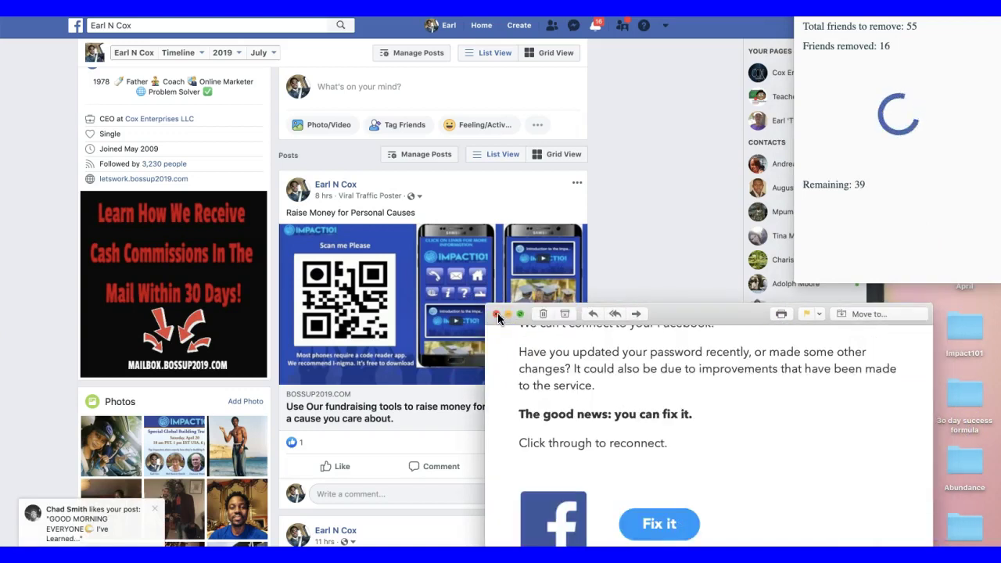
{"action": "left_click", "coordinate": [496, 314]}
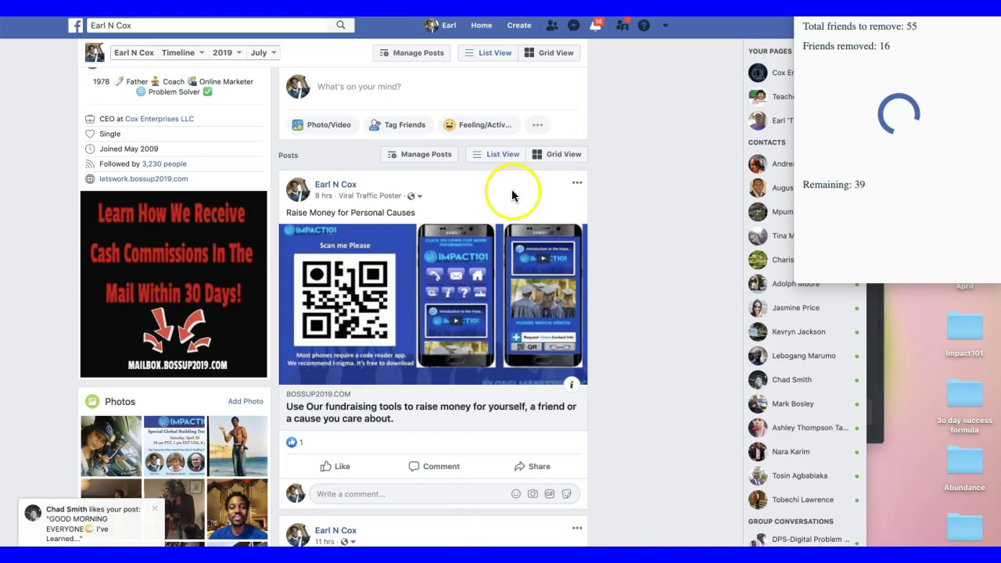
Step: Reload the profile, bring the removal window forward, and switch the extension to MESSAGING
{"action": "scroll", "coordinate": [563, 254], "scroll_direction": "up", "scroll_amount": 2}
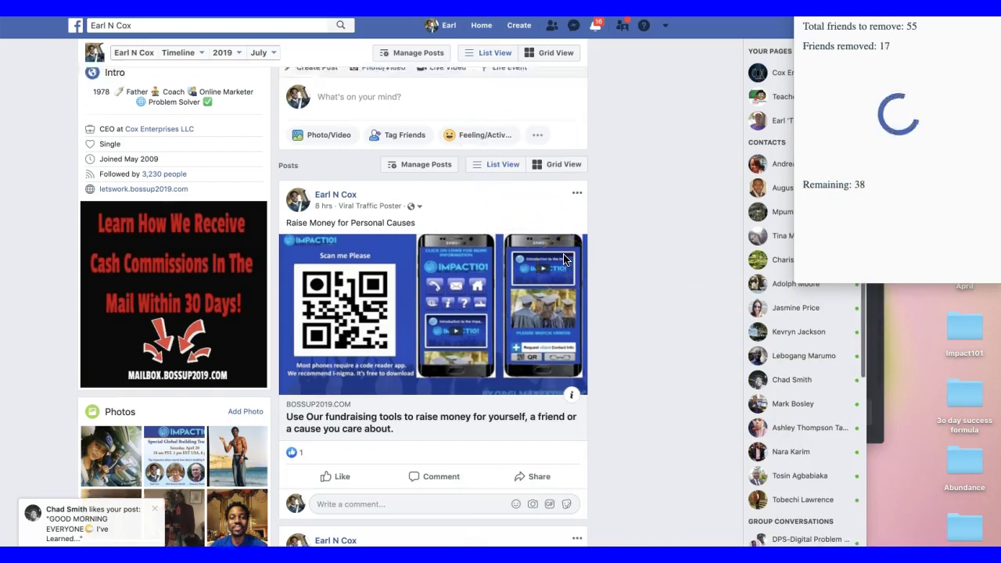
{"action": "scroll", "coordinate": [563, 253], "scroll_direction": "down", "scroll_amount": 1}
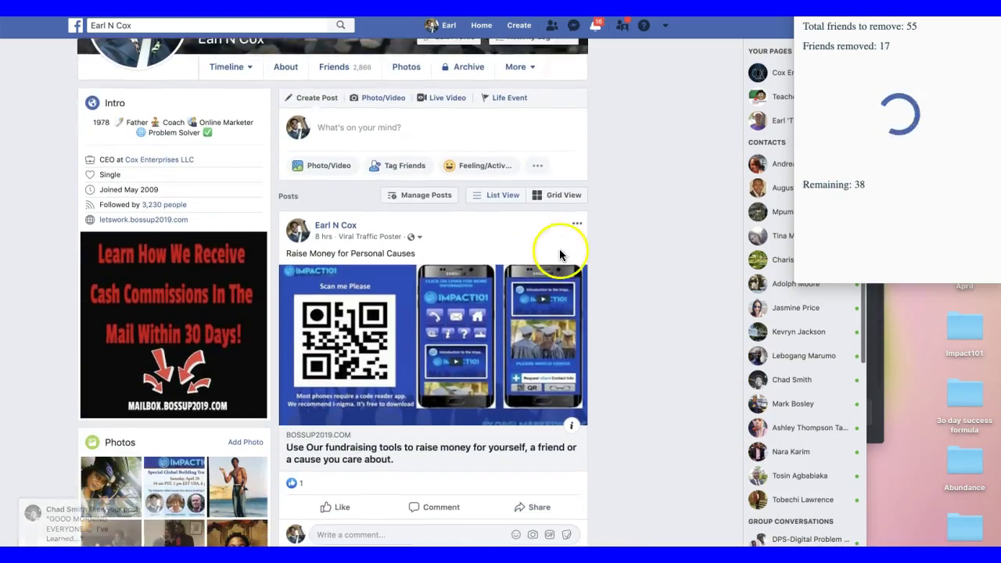
{"action": "left_click", "coordinate": [442, 28]}
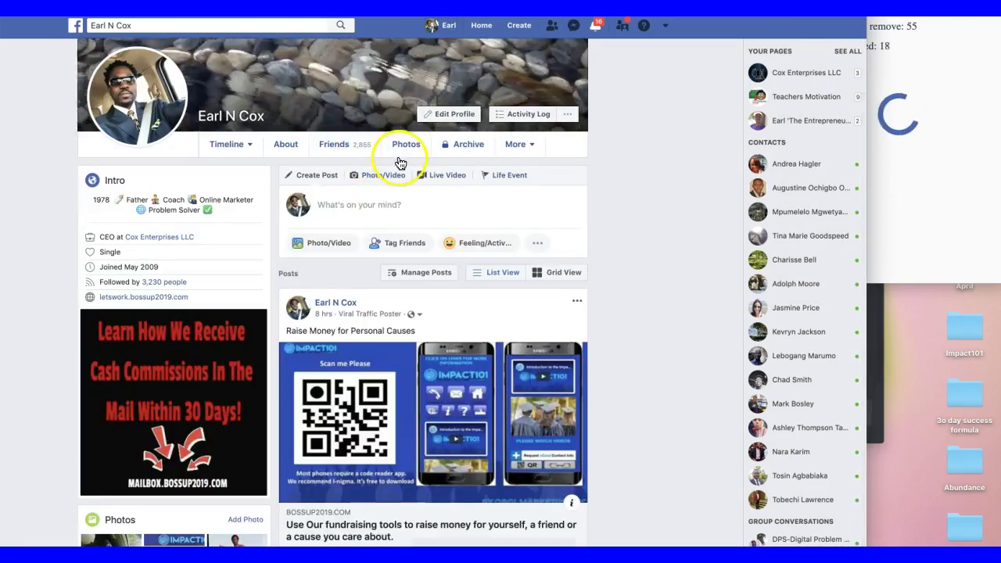
{"action": "scroll", "coordinate": [499, 304], "scroll_direction": "down", "scroll_amount": 1}
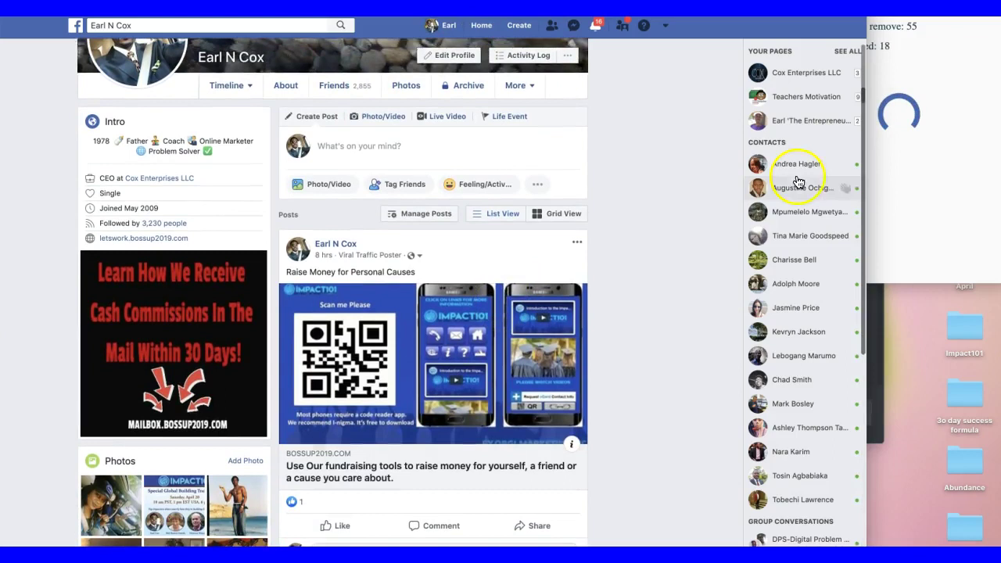
{"action": "left_click", "coordinate": [923, 196]}
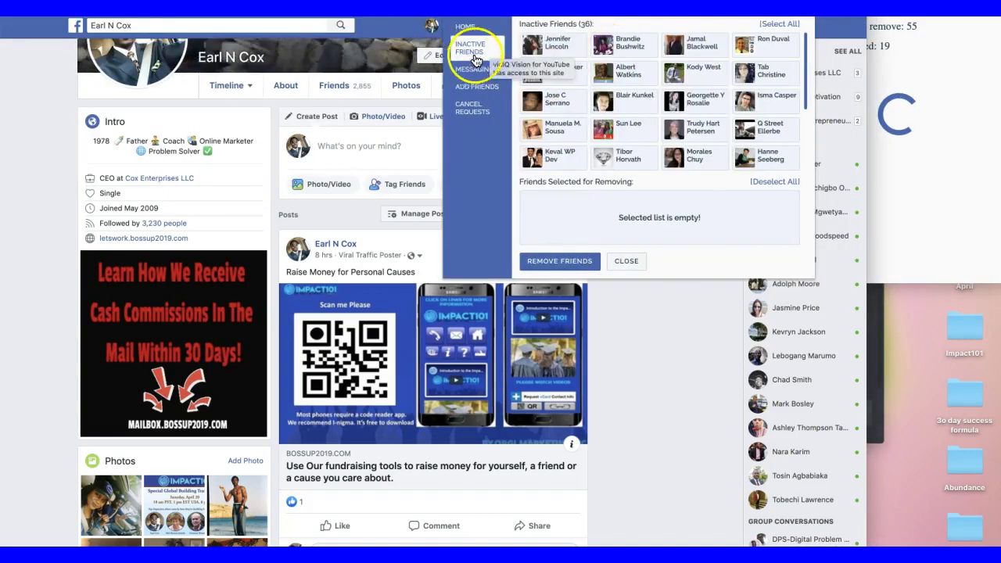
{"action": "left_click", "coordinate": [473, 69]}
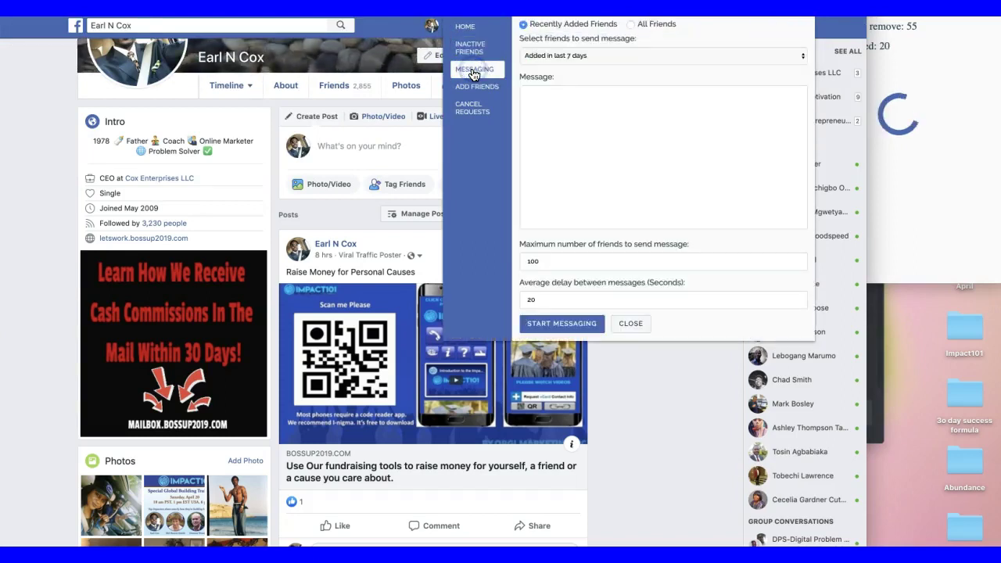
Step: Leave 'Added in last' at 7 days, read the ADD FRIENDS note, then close the panel
{"action": "left_click", "coordinate": [563, 56]}
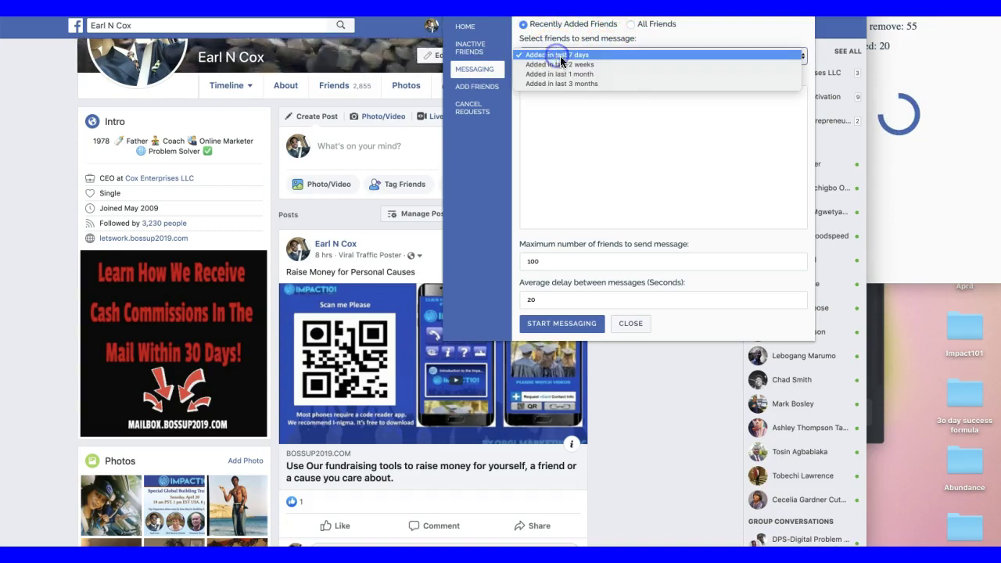
{"action": "left_click", "coordinate": [596, 84]}
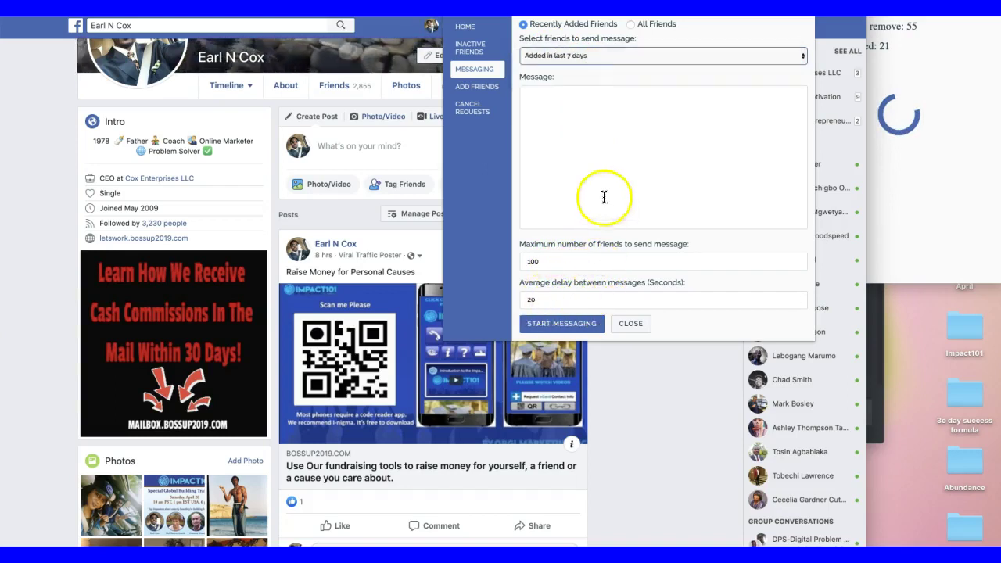
{"action": "left_click", "coordinate": [483, 86]}
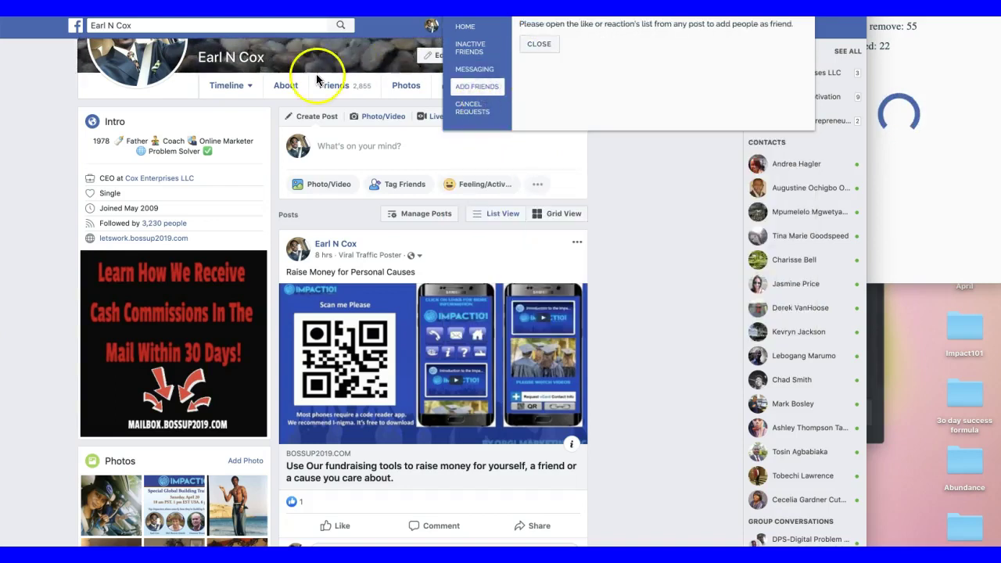
{"action": "left_click", "coordinate": [221, 27]}
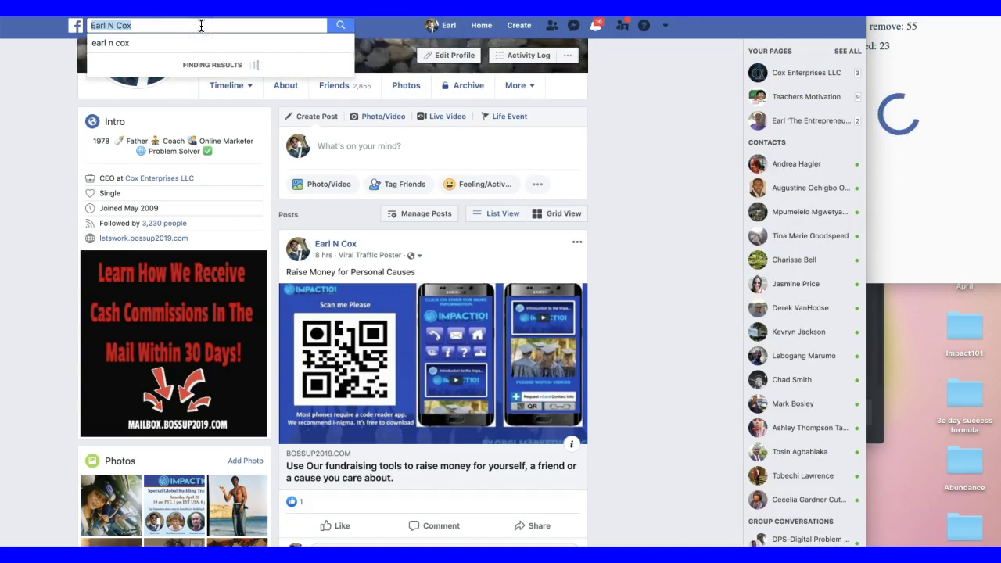
Step: Search 'netw', pick the Network Marketing Pro suggestion, and browse the results for its Page
{"action": "type", "text": "netw"}
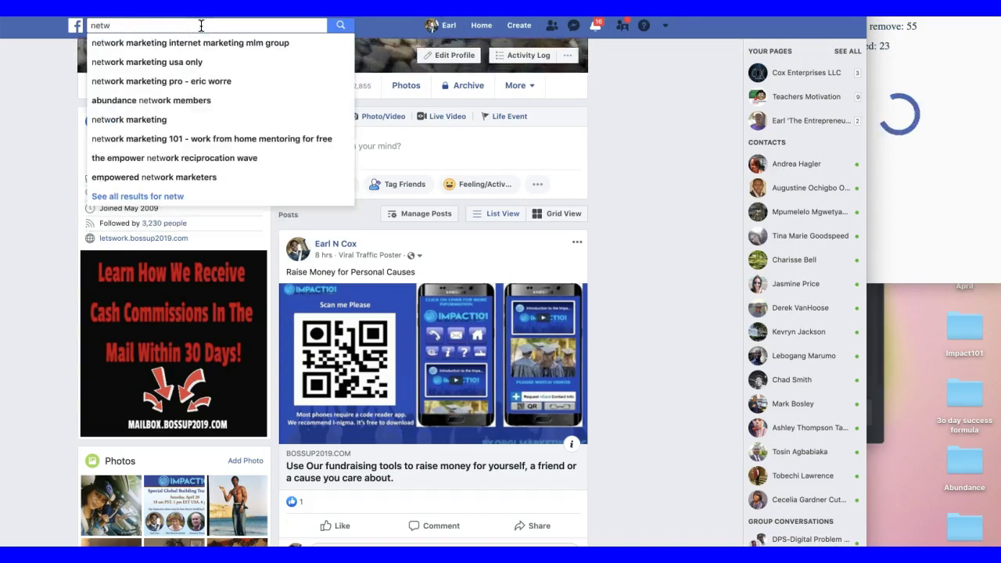
{"action": "left_click", "coordinate": [174, 81]}
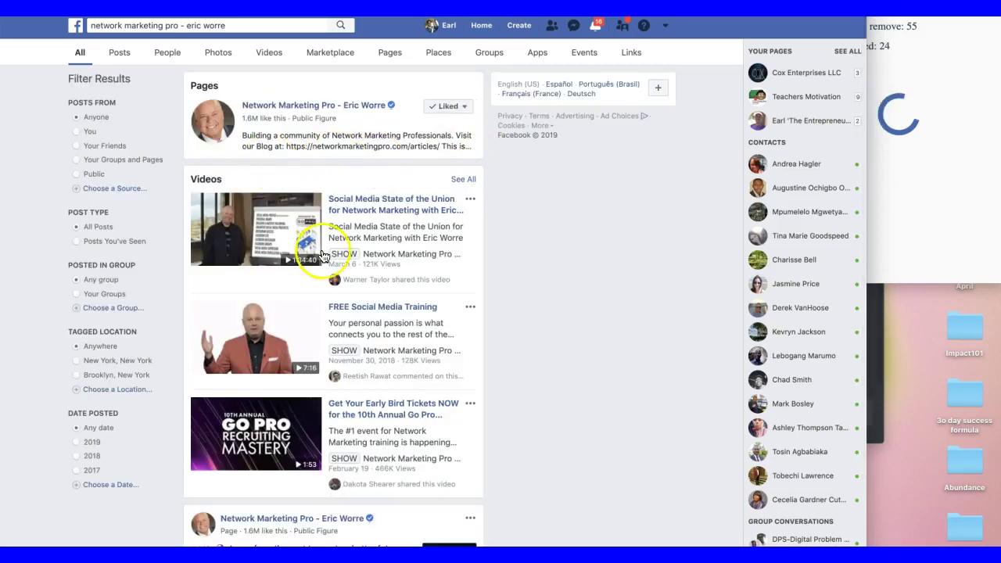
{"action": "scroll", "coordinate": [323, 257], "scroll_direction": "down", "scroll_amount": 15}
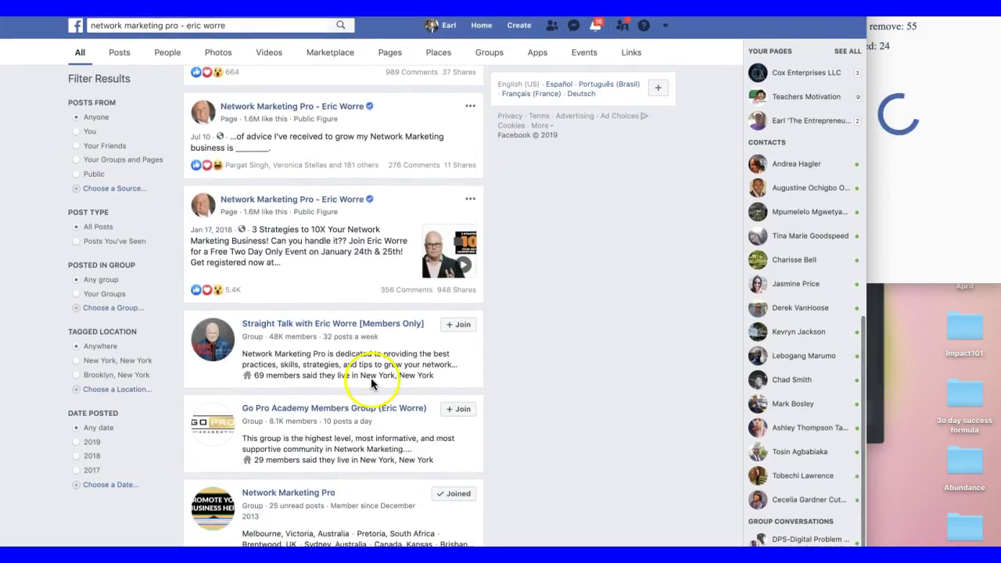
{"action": "scroll", "coordinate": [372, 383], "scroll_direction": "down", "scroll_amount": 3}
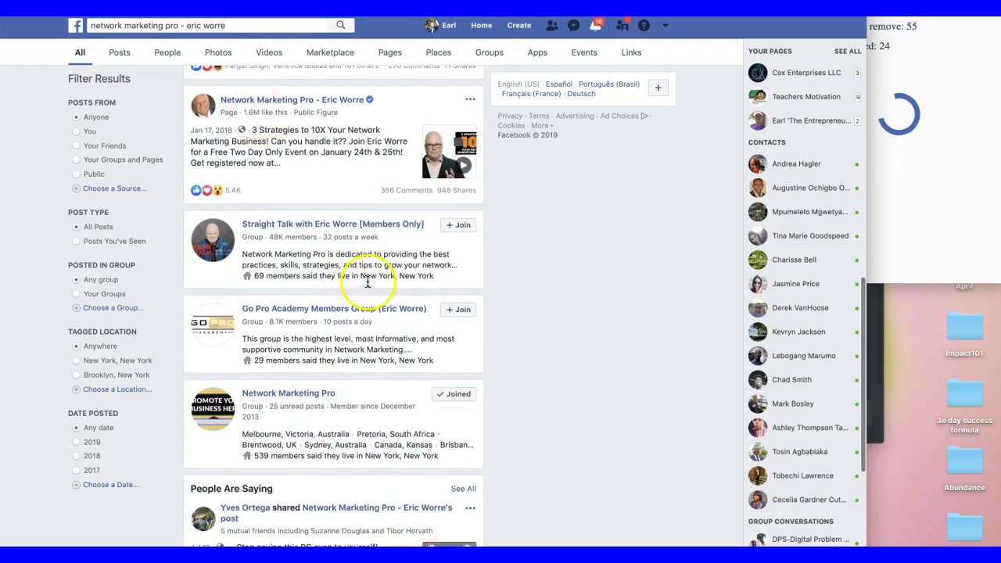
{"action": "scroll", "coordinate": [363, 283], "scroll_direction": "down", "scroll_amount": 10}
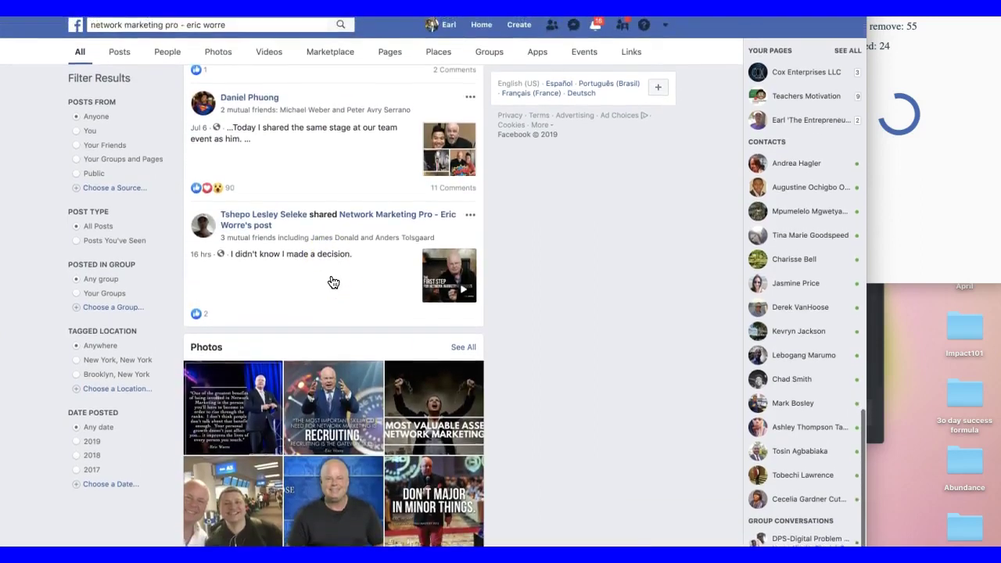
{"action": "scroll", "coordinate": [333, 281], "scroll_direction": "down", "scroll_amount": 2}
{"action": "scroll", "coordinate": [333, 282], "scroll_direction": "up", "scroll_amount": 5}
{"action": "scroll", "coordinate": [333, 281], "scroll_direction": "down", "scroll_amount": 6}
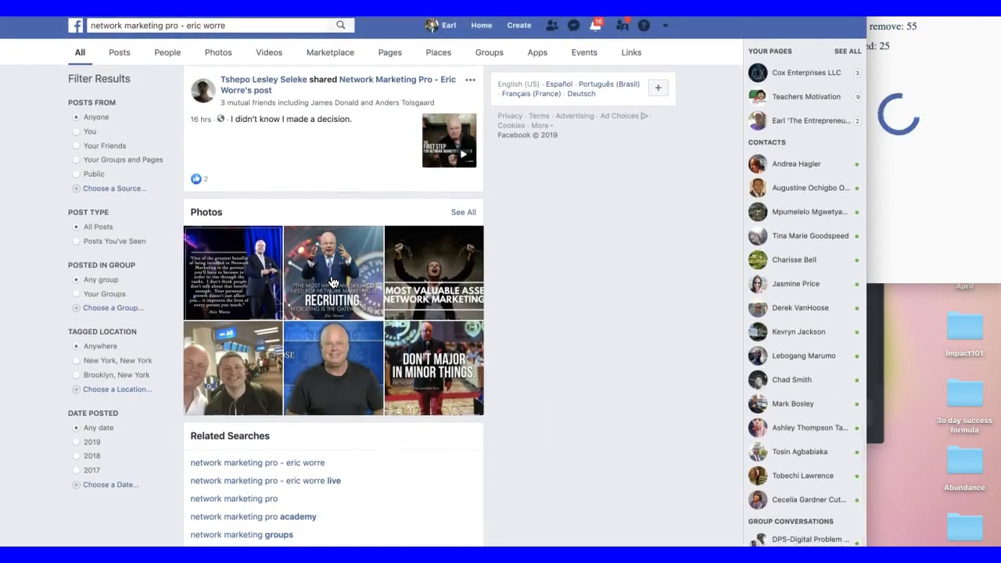
{"action": "scroll", "coordinate": [356, 233], "scroll_direction": "up", "scroll_amount": 12}
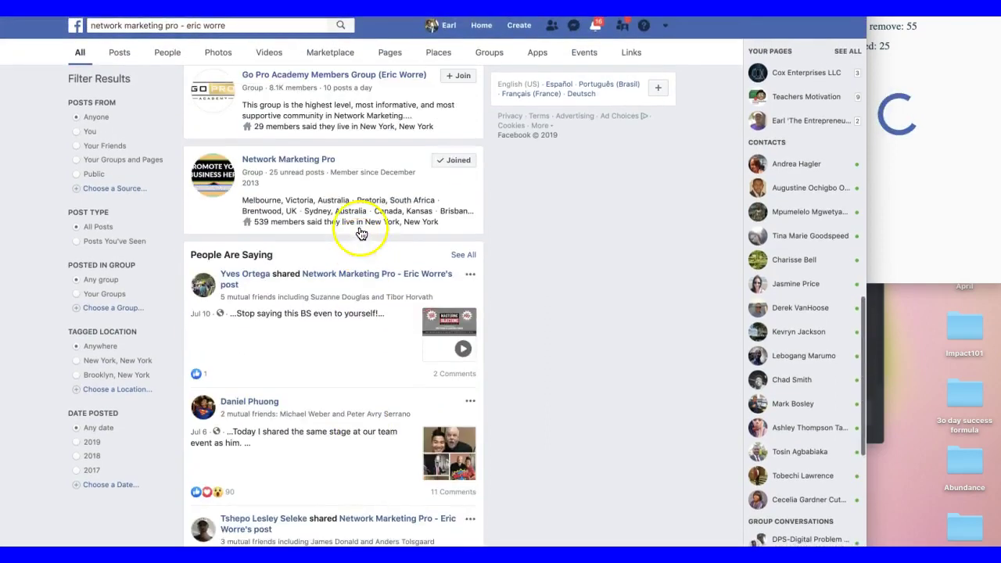
{"action": "scroll", "coordinate": [349, 232], "scroll_direction": "up", "scroll_amount": 5}
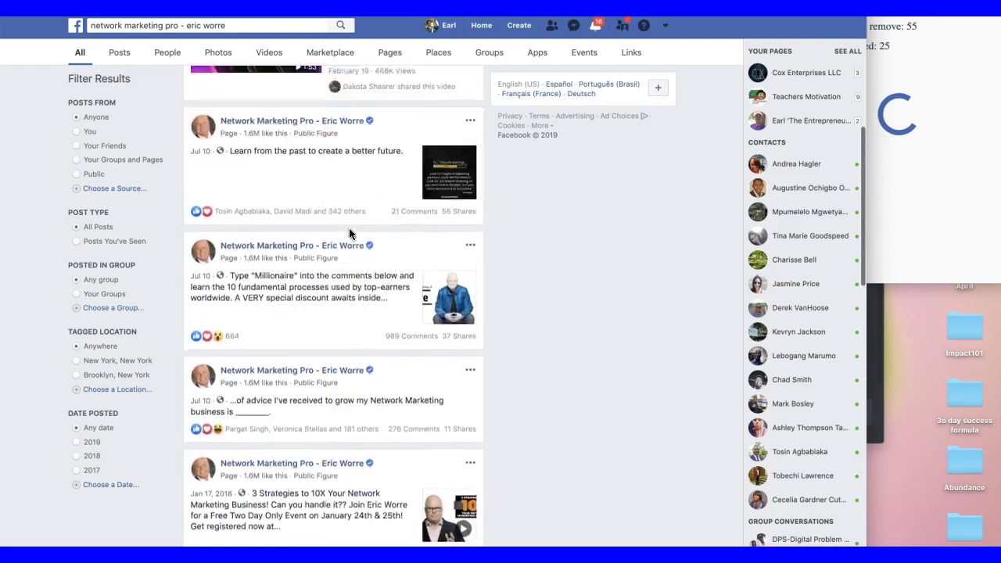
Step: Open the Network Marketing Pro - Eric Worre page and scroll to the Unstoppable Confidence offer post
{"action": "left_click", "coordinate": [301, 408]}
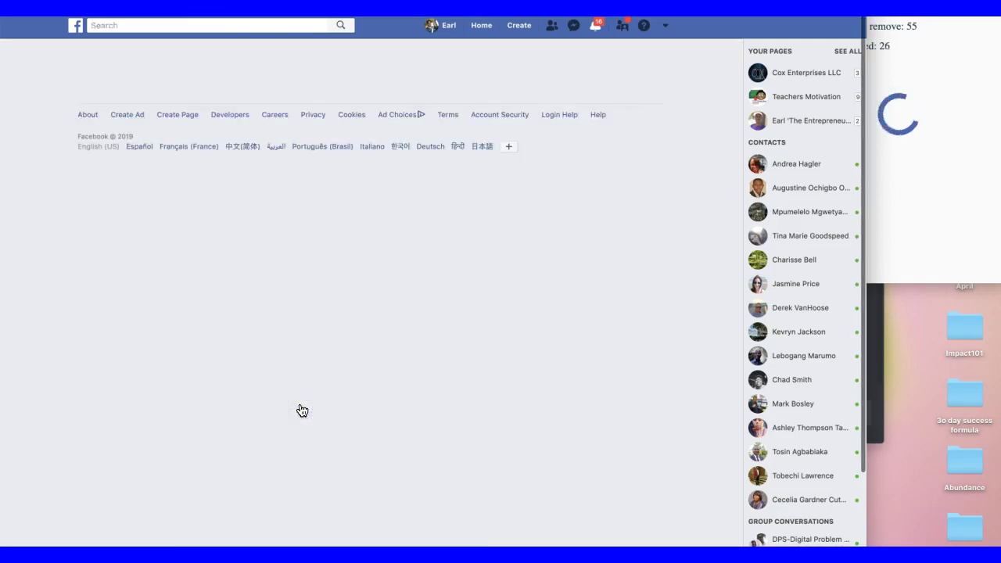
{"action": "scroll", "coordinate": [451, 364], "scroll_direction": "down", "scroll_amount": 10}
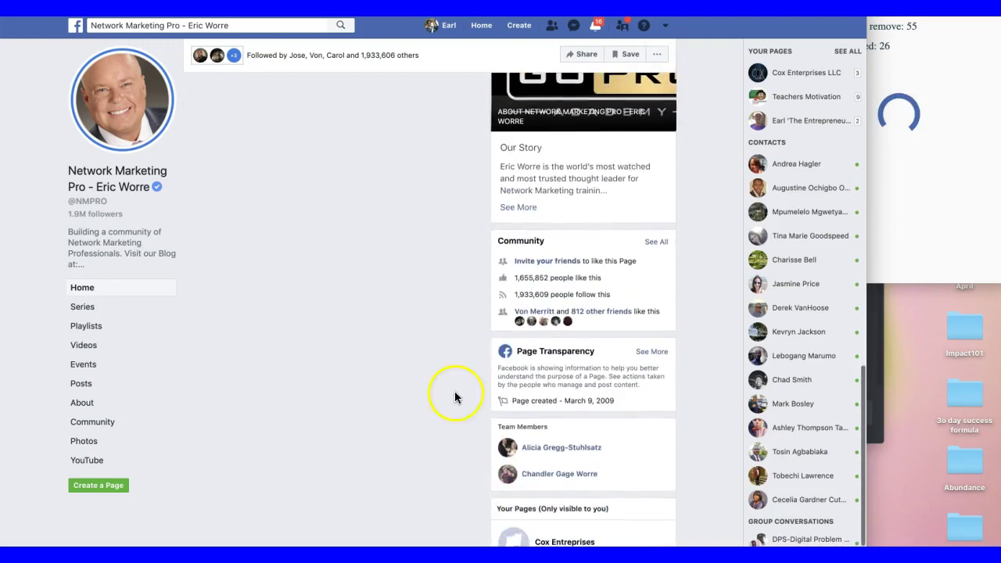
{"action": "scroll", "coordinate": [458, 400], "scroll_direction": "up", "scroll_amount": 10}
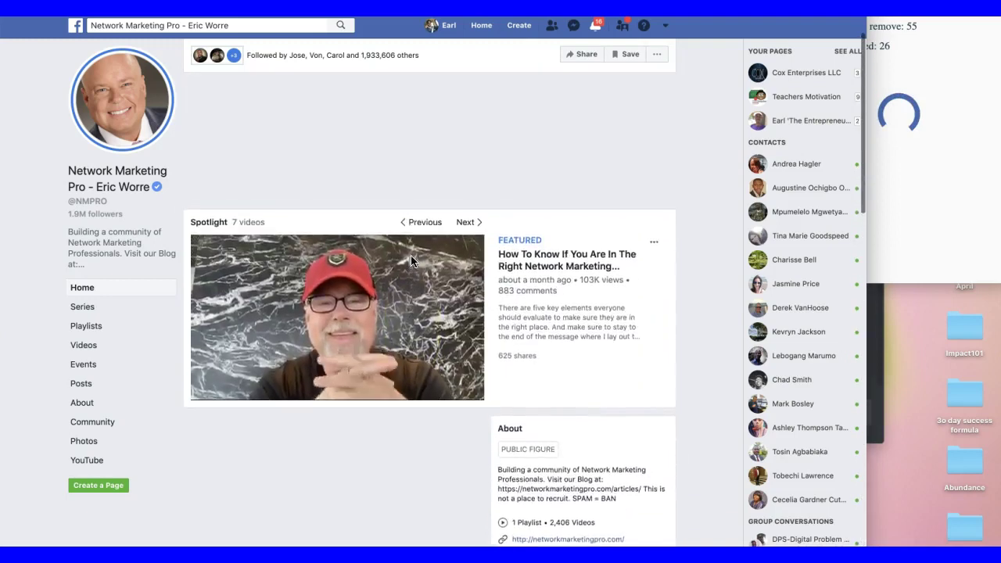
{"action": "scroll", "coordinate": [412, 260], "scroll_direction": "down", "scroll_amount": 10}
{"action": "scroll", "coordinate": [412, 240], "scroll_direction": "down", "scroll_amount": 15}
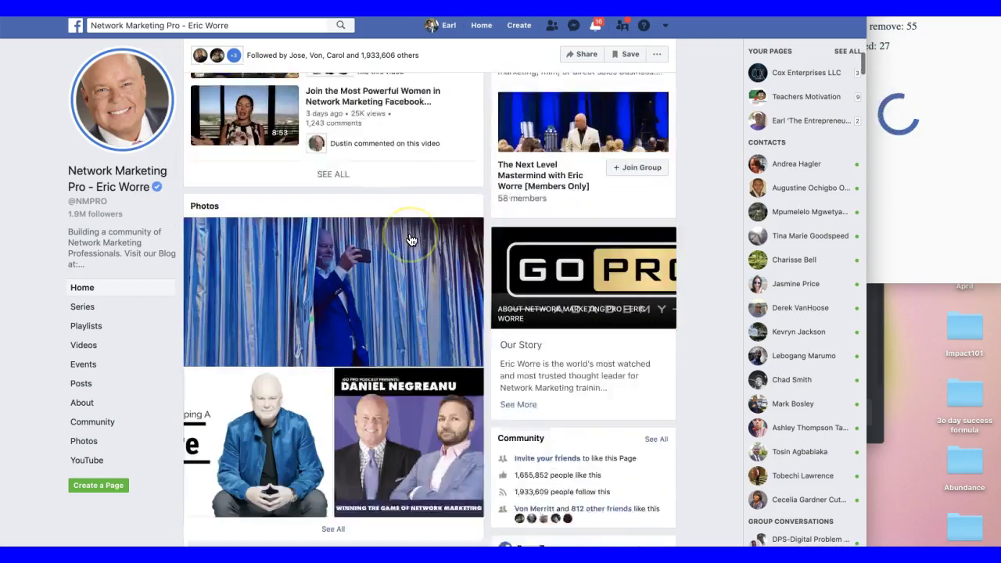
{"action": "scroll", "coordinate": [341, 254], "scroll_direction": "down", "scroll_amount": 4}
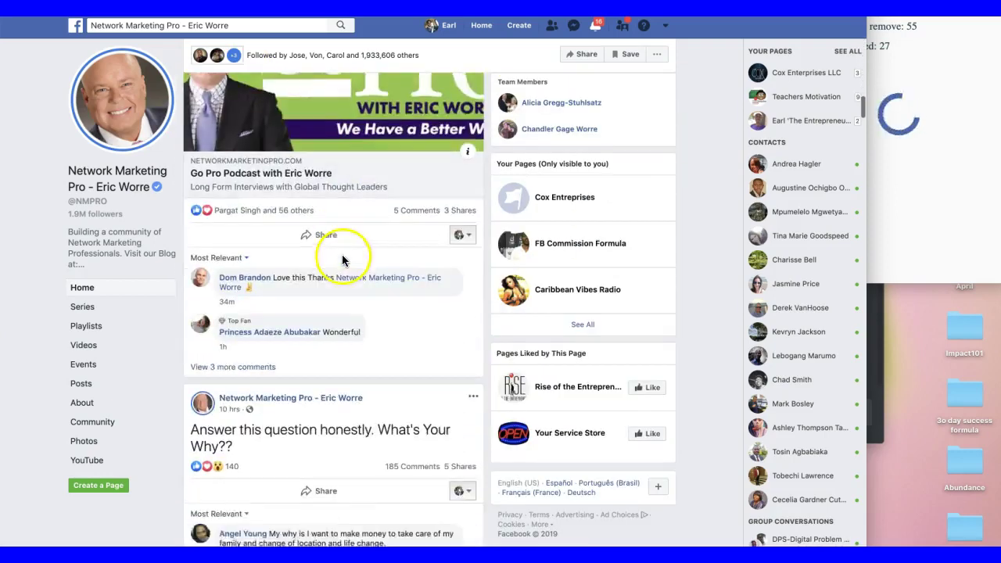
{"action": "scroll", "coordinate": [331, 185], "scroll_direction": "up", "scroll_amount": 2}
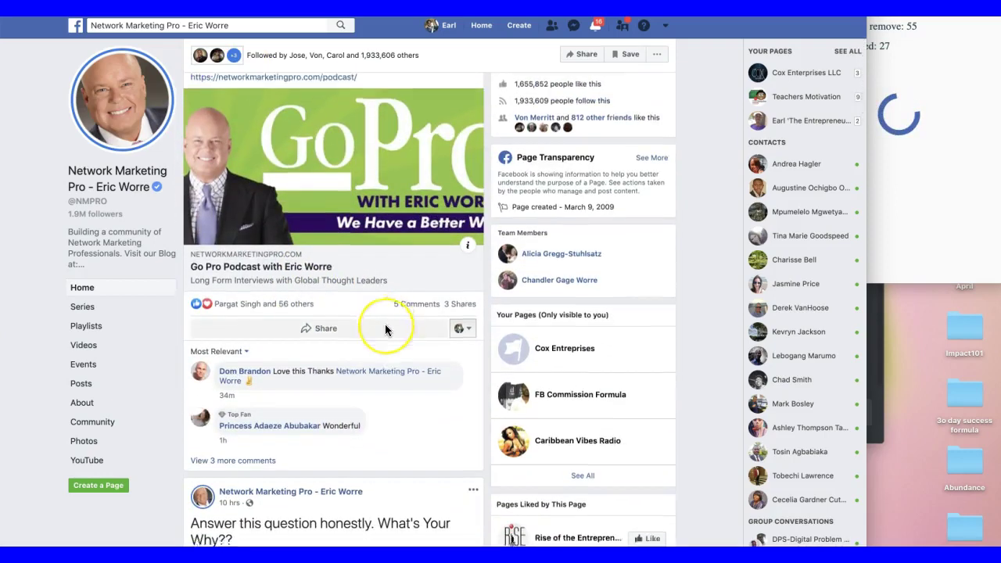
{"action": "scroll", "coordinate": [383, 329], "scroll_direction": "down", "scroll_amount": 10}
{"action": "scroll", "coordinate": [385, 329], "scroll_direction": "down", "scroll_amount": 12}
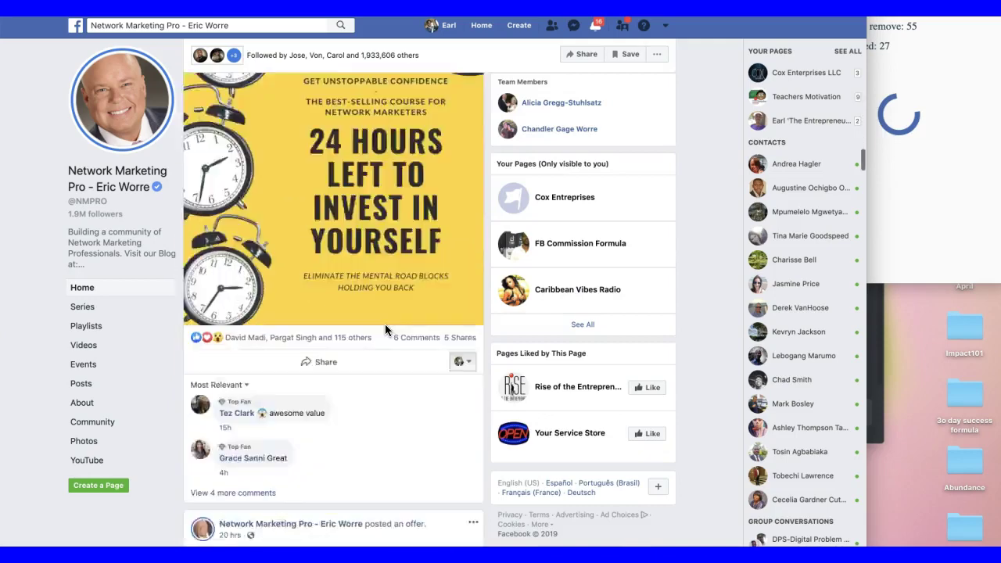
{"action": "scroll", "coordinate": [384, 329], "scroll_direction": "up", "scroll_amount": 5}
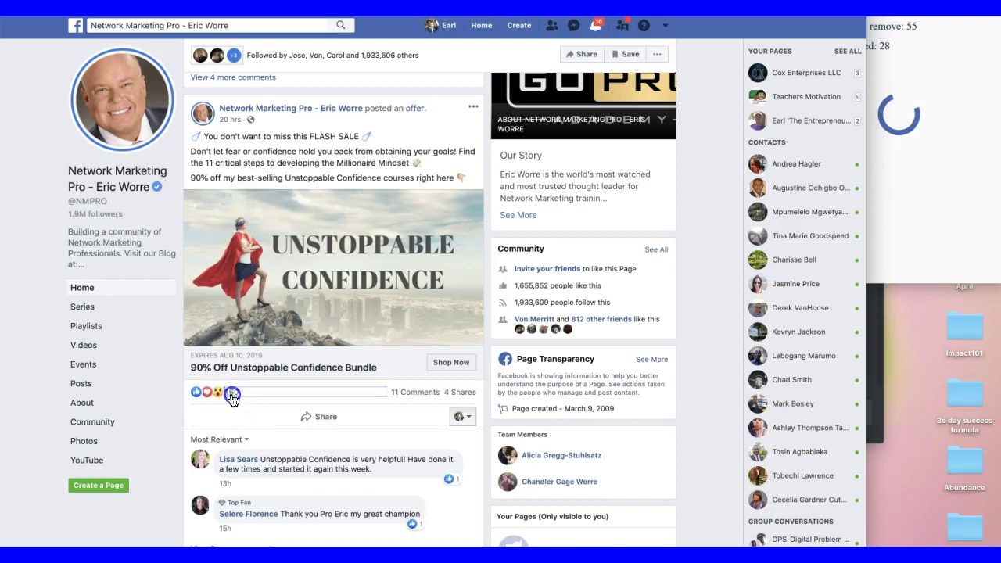
Step: Open the list of all 160 reactions on the Unstoppable Confidence post
{"action": "left_click", "coordinate": [230, 393]}
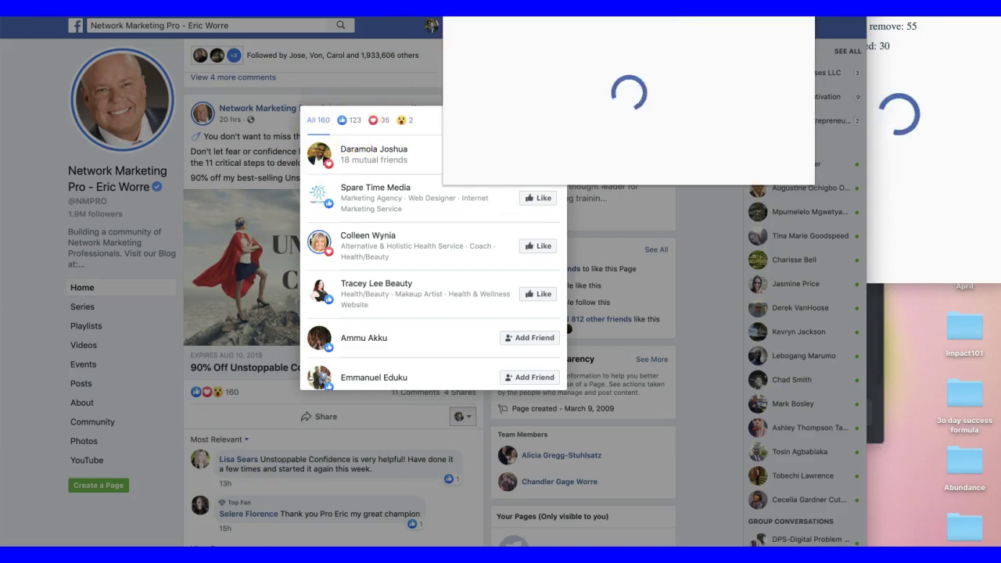
Step: Switch the extension to ADD FRIENDS and change the number of people to add from 50 to 160
{"action": "left_click", "coordinate": [476, 88]}
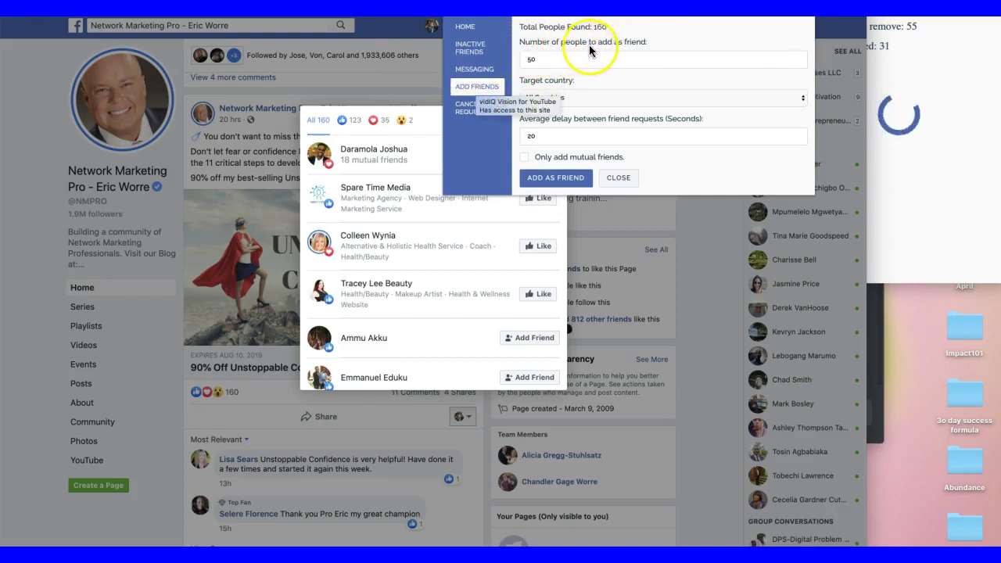
{"action": "left_click", "coordinate": [547, 62]}
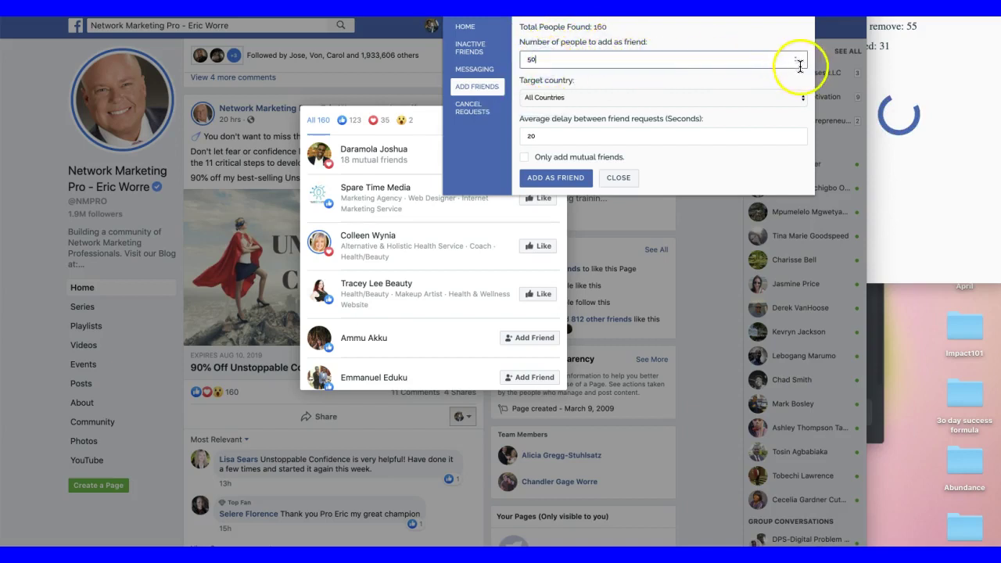
{"action": "left_click", "coordinate": [523, 59]}
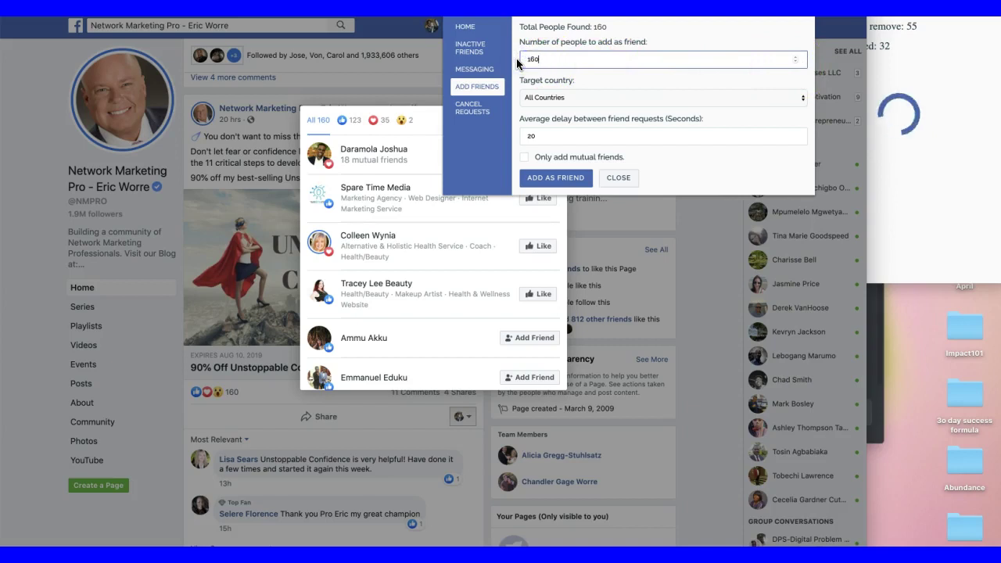
{"action": "left_click", "coordinate": [554, 66]}
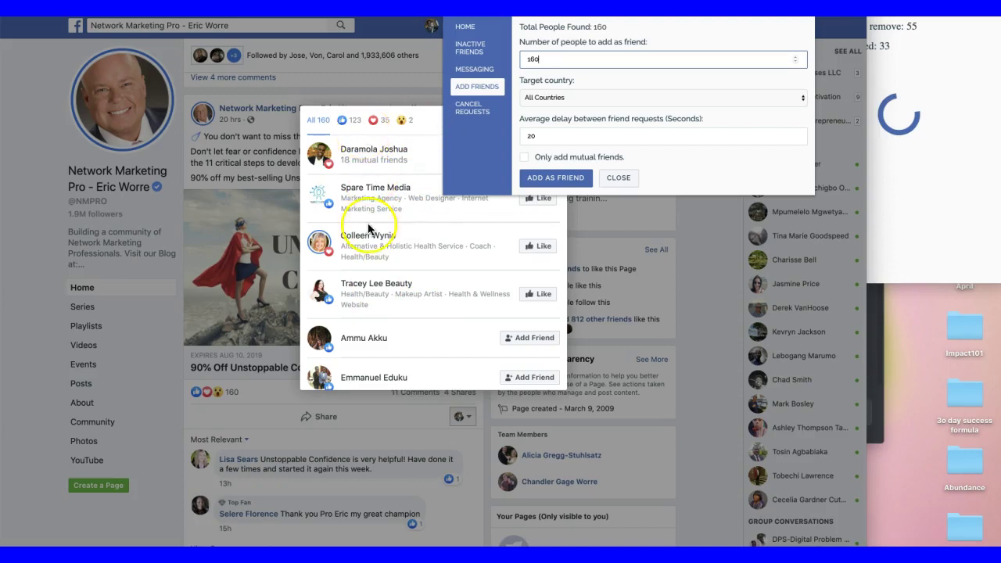
{"action": "left_click", "coordinate": [550, 97]}
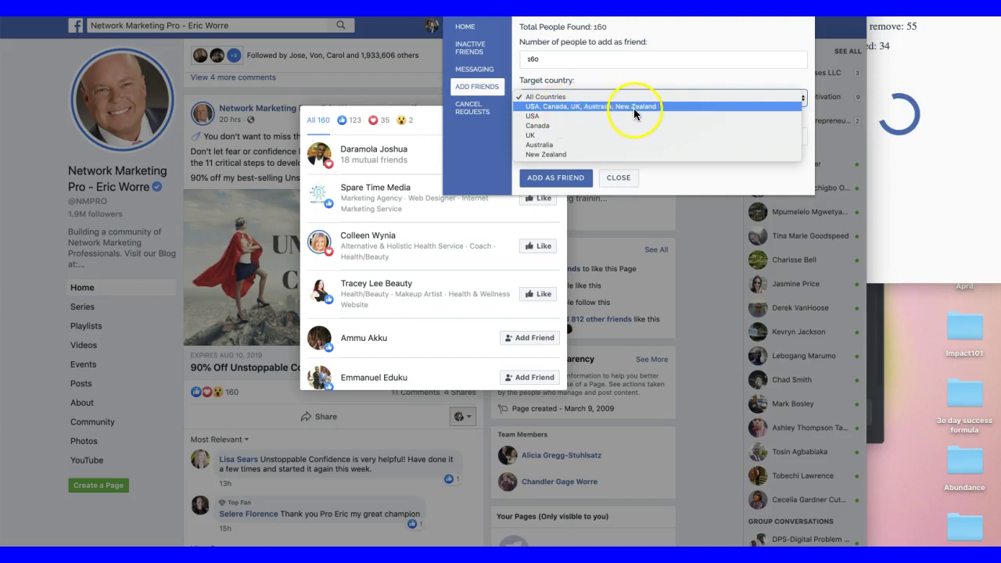
Step: Target USA, raise the request delay from 20 to 22 seconds, and enable Only add mutual friends
{"action": "left_click", "coordinate": [552, 115]}
{"action": "left_click", "coordinate": [561, 136]}
{"action": "left_click", "coordinate": [544, 137]}
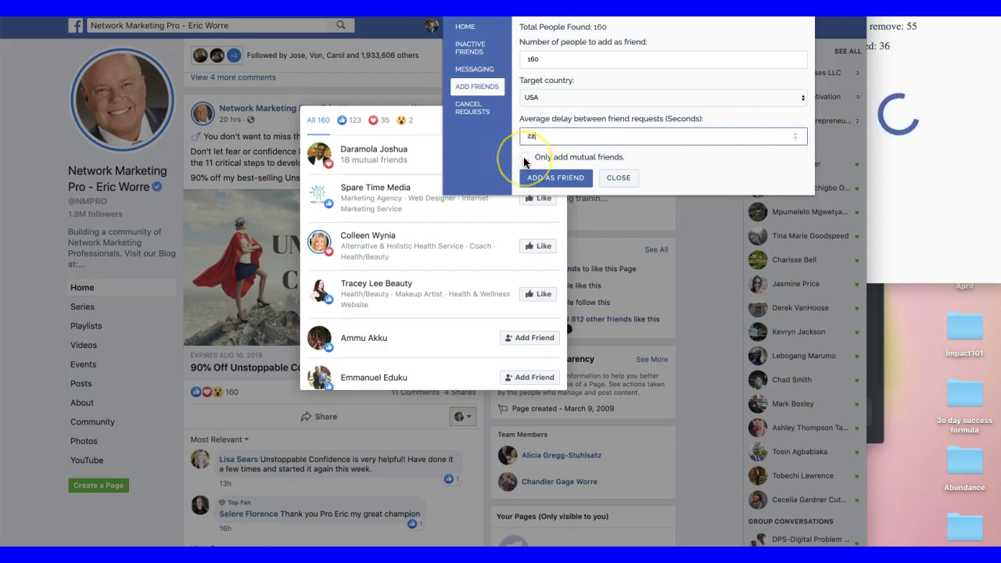
{"action": "left_click", "coordinate": [523, 159]}
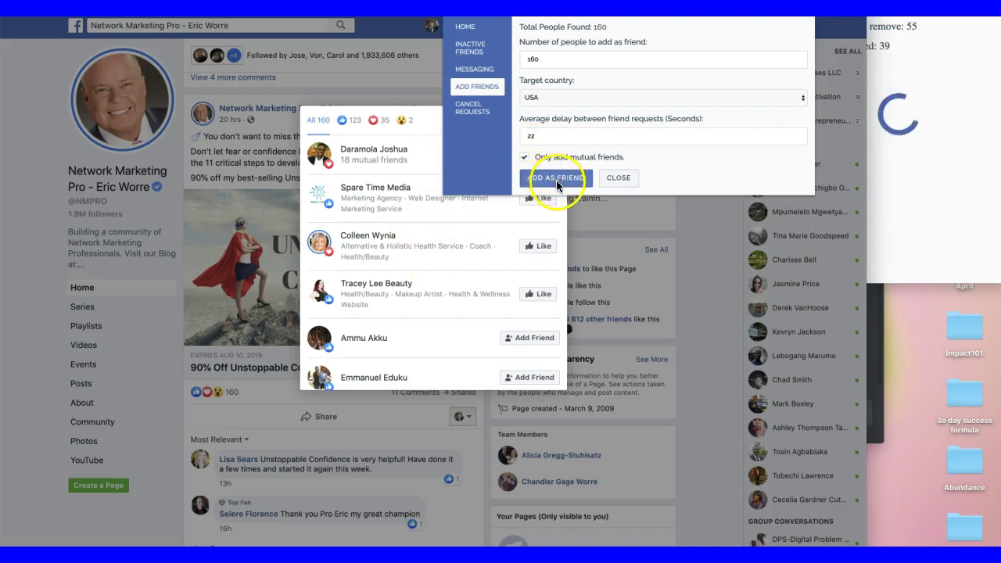
Step: Check the friend-removal progress window, then start sending requests with ADD AS FRIEND
{"action": "left_click", "coordinate": [899, 76]}
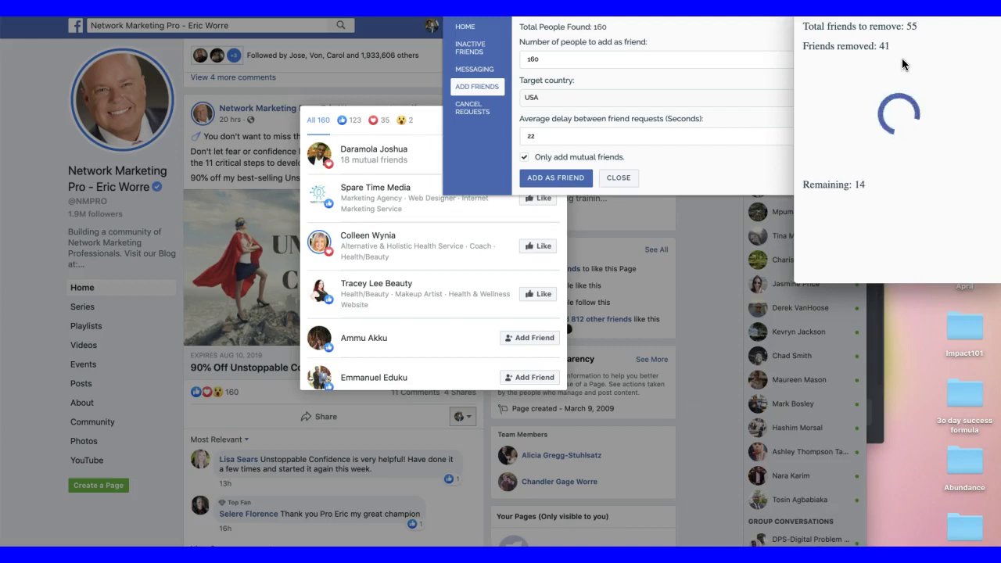
{"action": "left_click", "coordinate": [913, 133]}
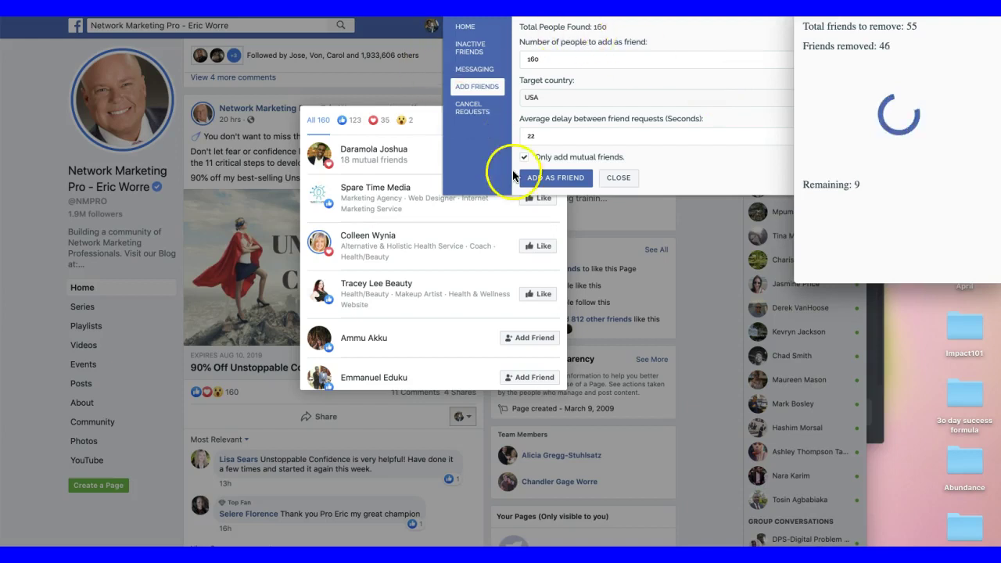
{"action": "left_click", "coordinate": [392, 63]}
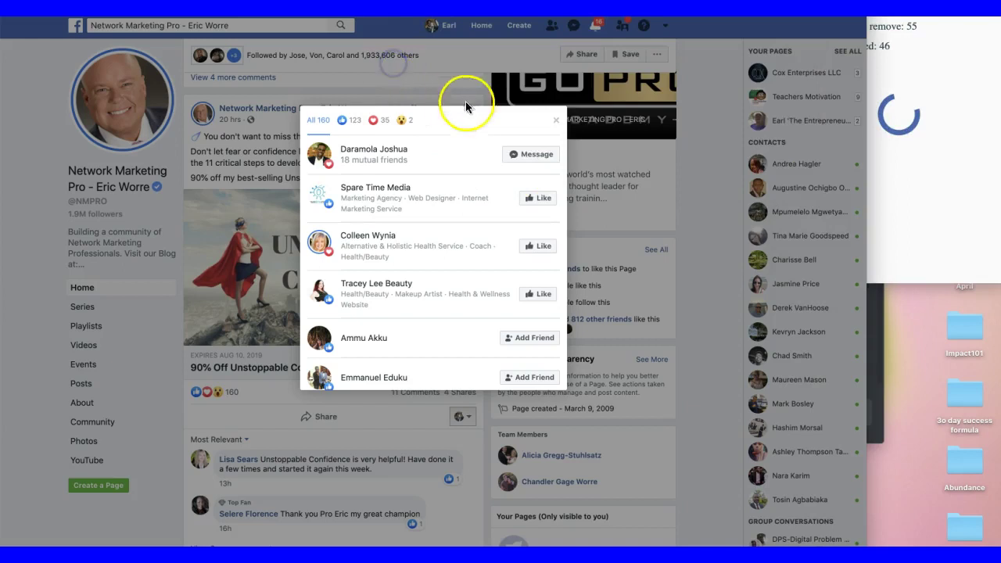
Step: Close the reactors dialog and go to your own profile from the top bar
{"action": "left_click", "coordinate": [555, 119]}
{"action": "left_click", "coordinate": [446, 26]}
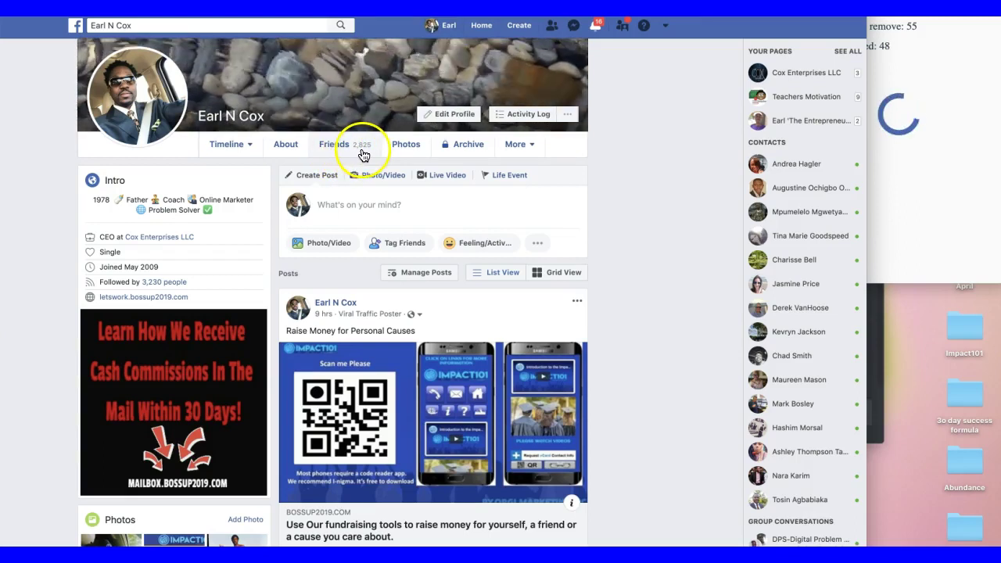
{"action": "left_click", "coordinate": [446, 27]}
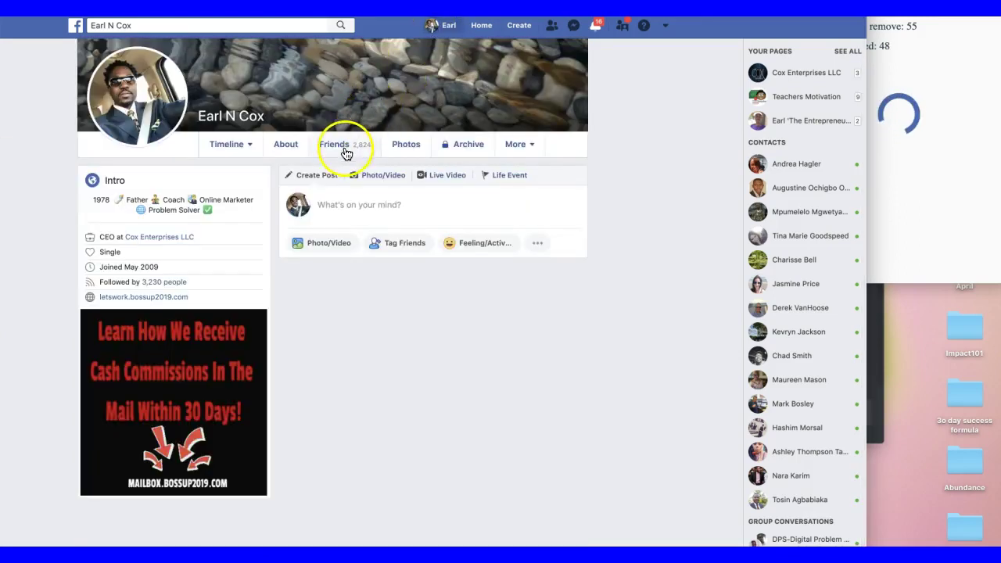
Step: Check the friend-removal progress at 50 of 55 and scroll the profile timeline
{"action": "left_click", "coordinate": [917, 51]}
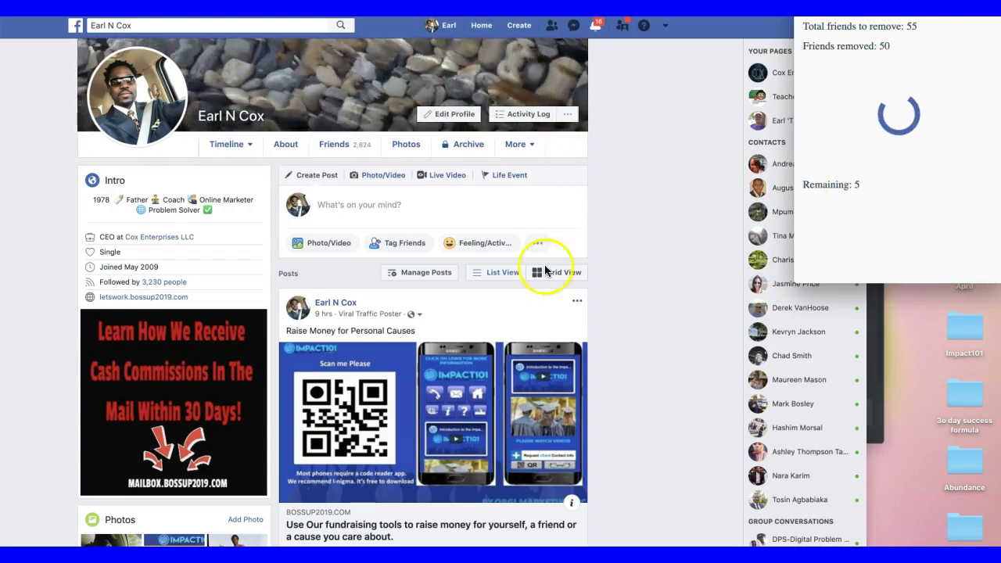
{"action": "scroll", "coordinate": [547, 266], "scroll_direction": "down", "scroll_amount": 3}
{"action": "scroll", "coordinate": [577, 248], "scroll_direction": "down", "scroll_amount": 2}
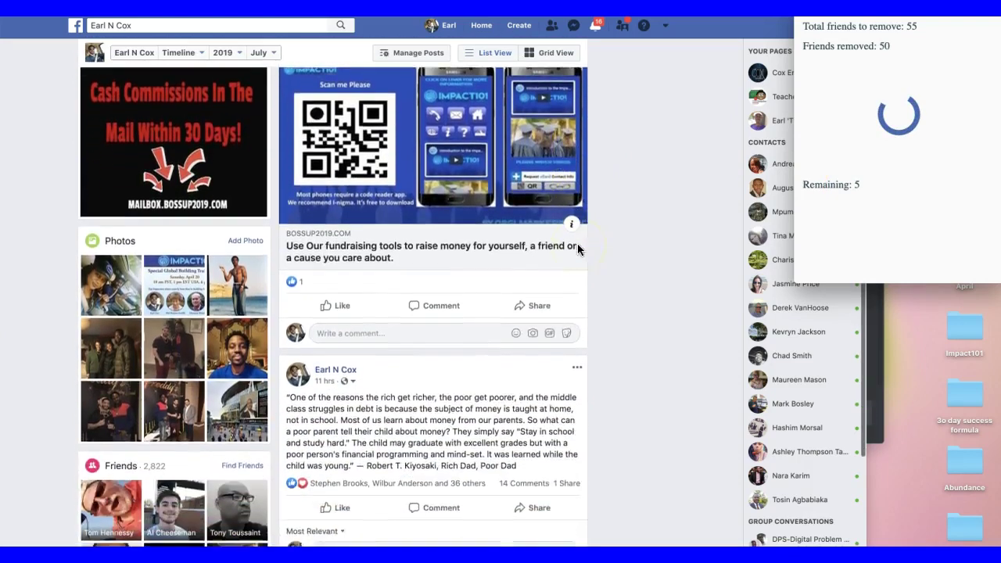
{"action": "scroll", "coordinate": [577, 249], "scroll_direction": "up", "scroll_amount": 4}
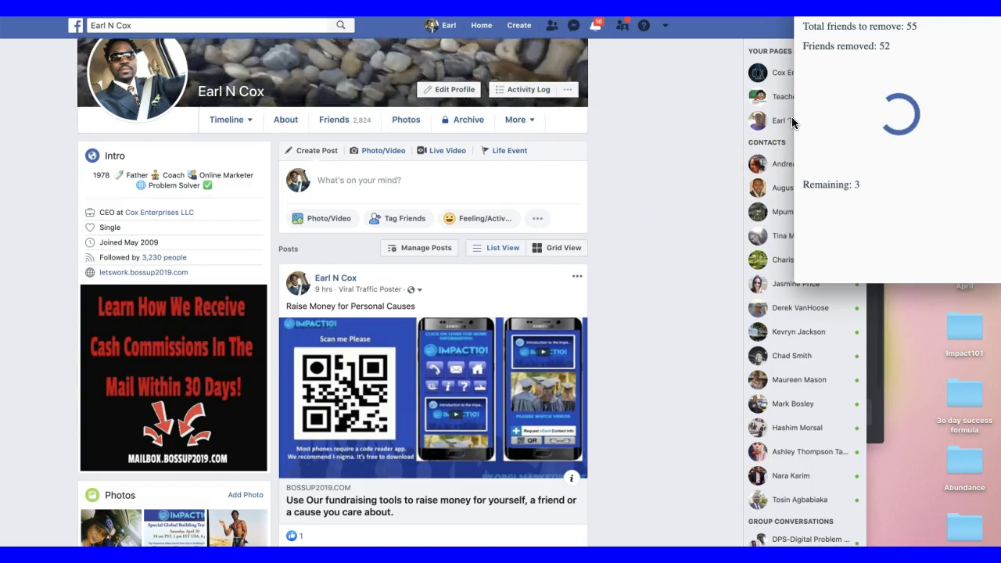
{"action": "left_click", "coordinate": [737, 72]}
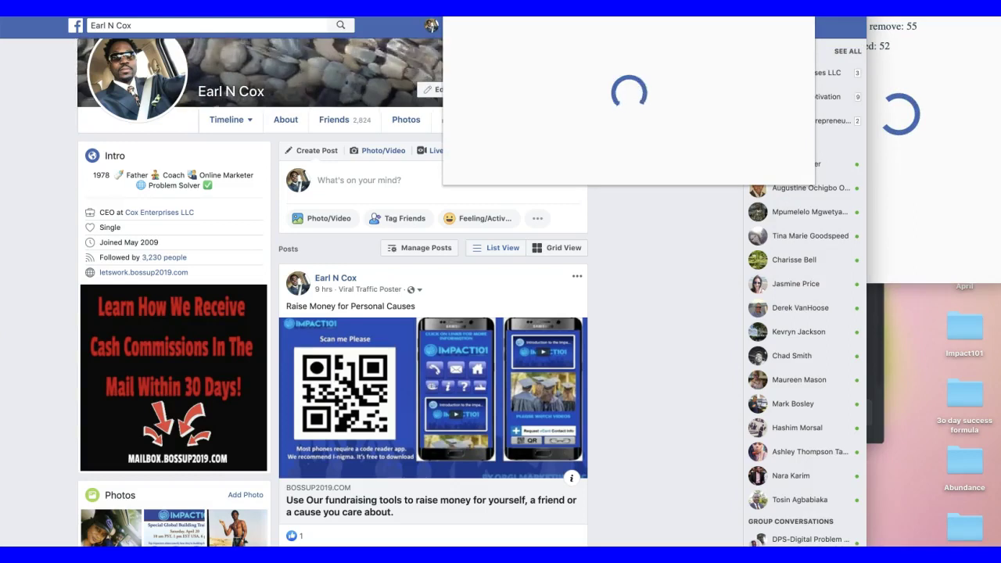
{"action": "left_click", "coordinate": [598, 40]}
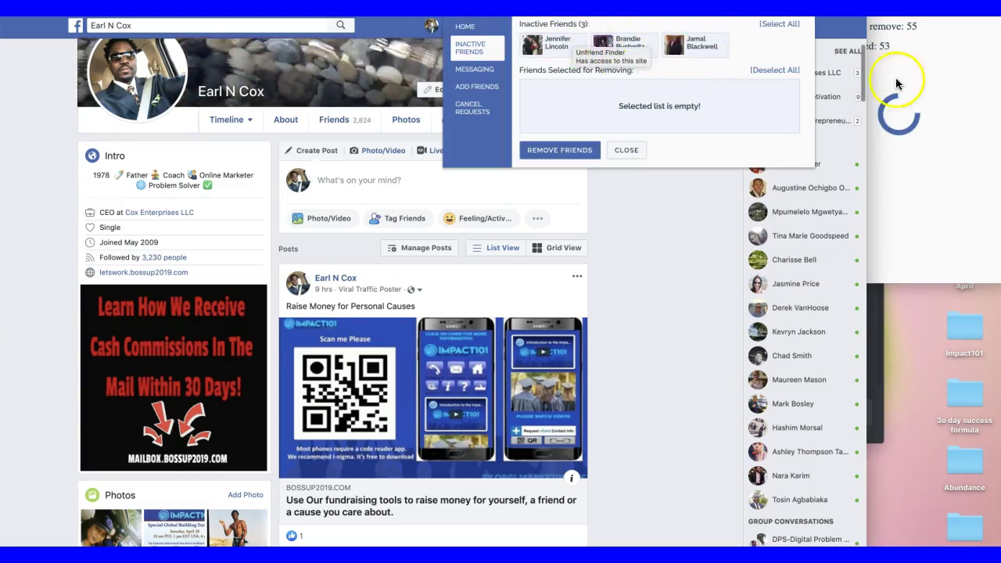
{"action": "left_click", "coordinate": [955, 31]}
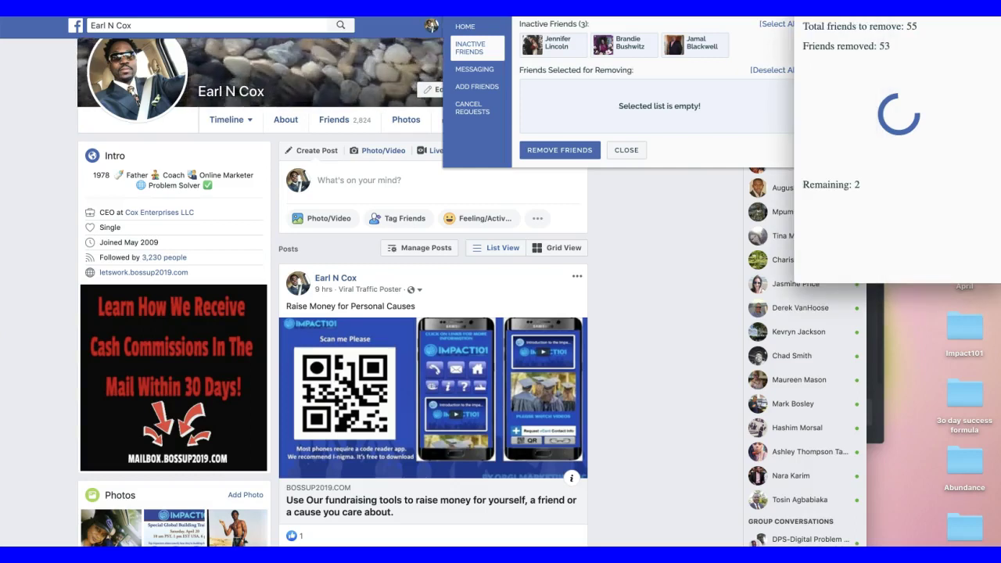
{"action": "left_click", "coordinate": [769, 31]}
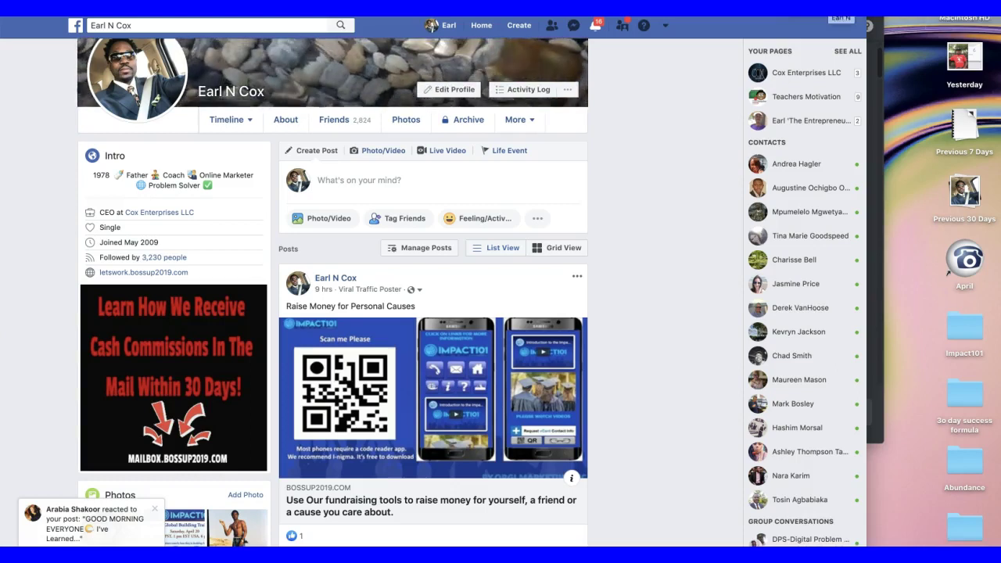
Step: Open the extension's Home panel with the post-range list and START SCANNING
{"action": "left_click", "coordinate": [867, 25]}
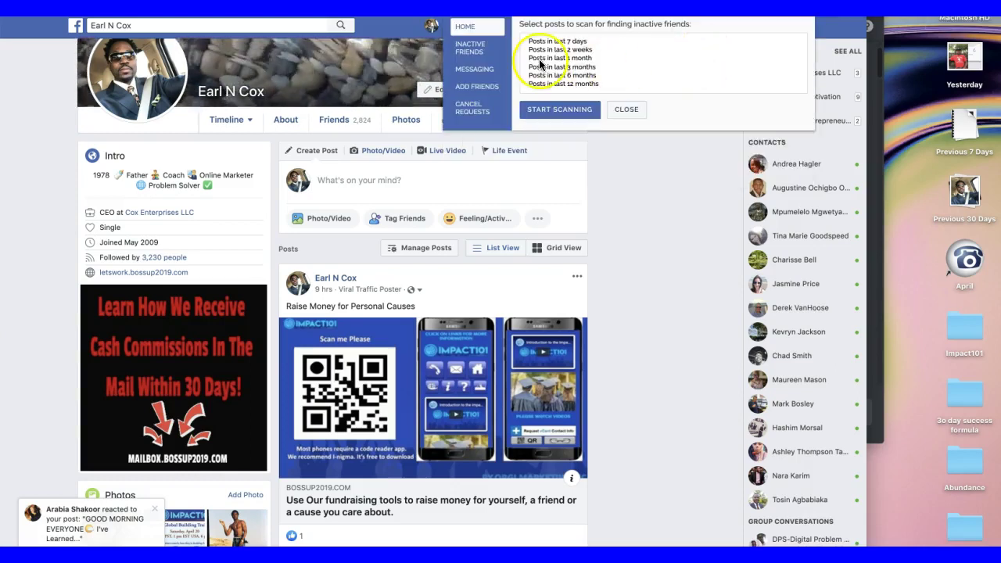